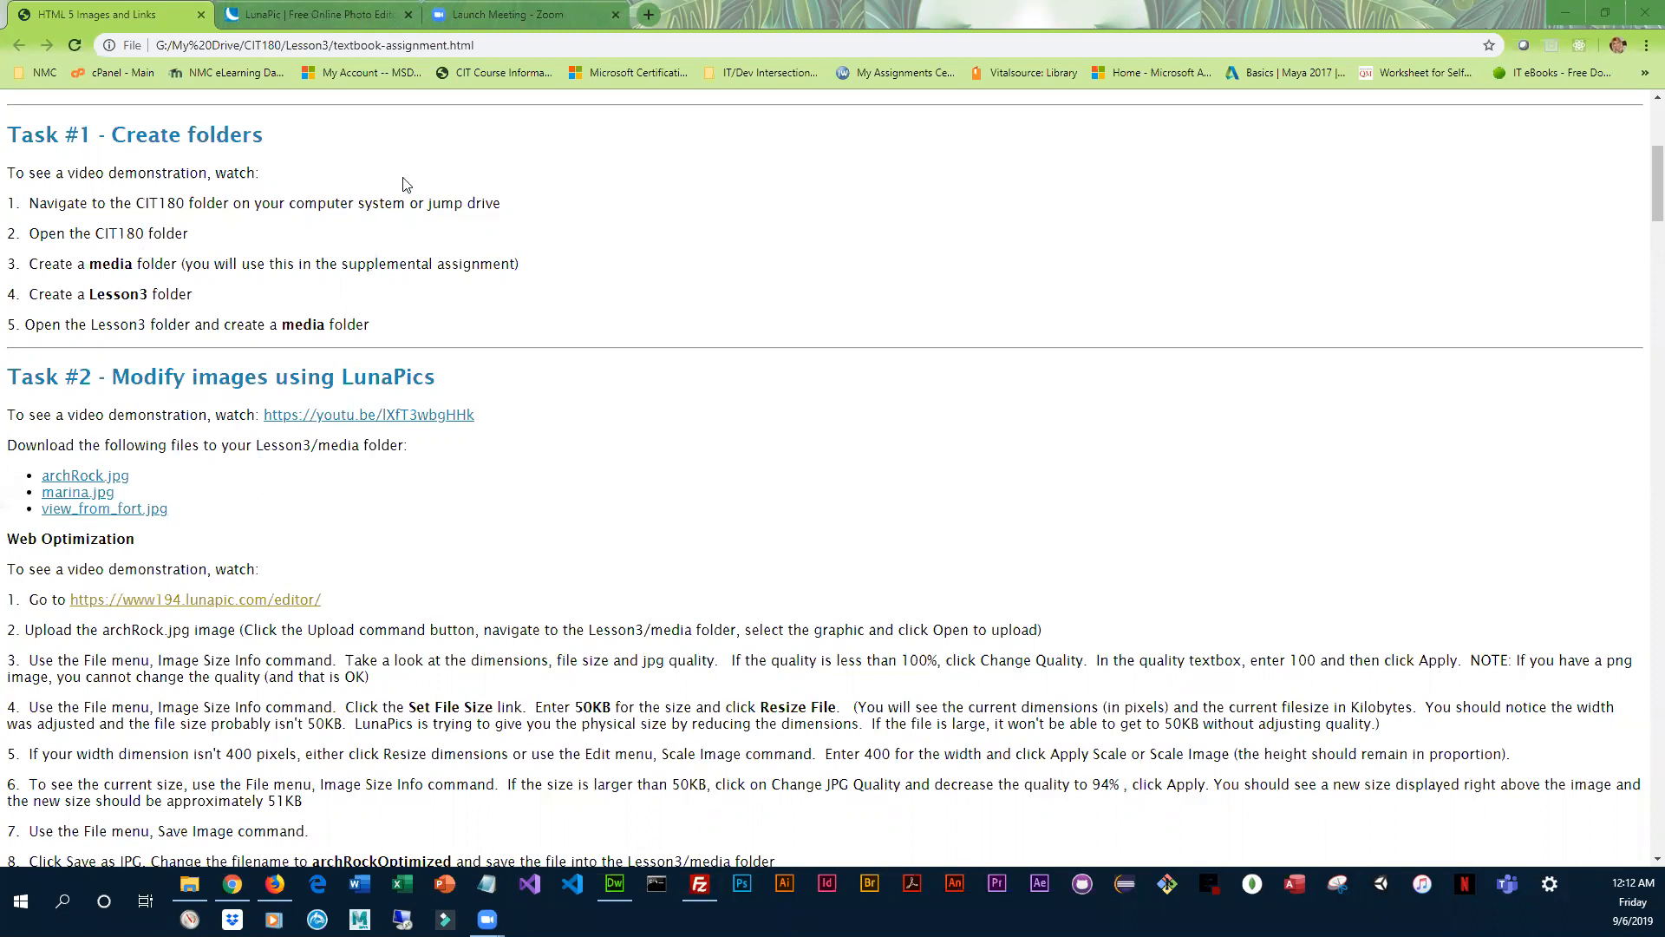
# - Download the linked archRock.jpg into the CIT180/Lesson3/media folder on the nmc.edu OneDrive
pyautogui.scroll(-1, 388, 317)
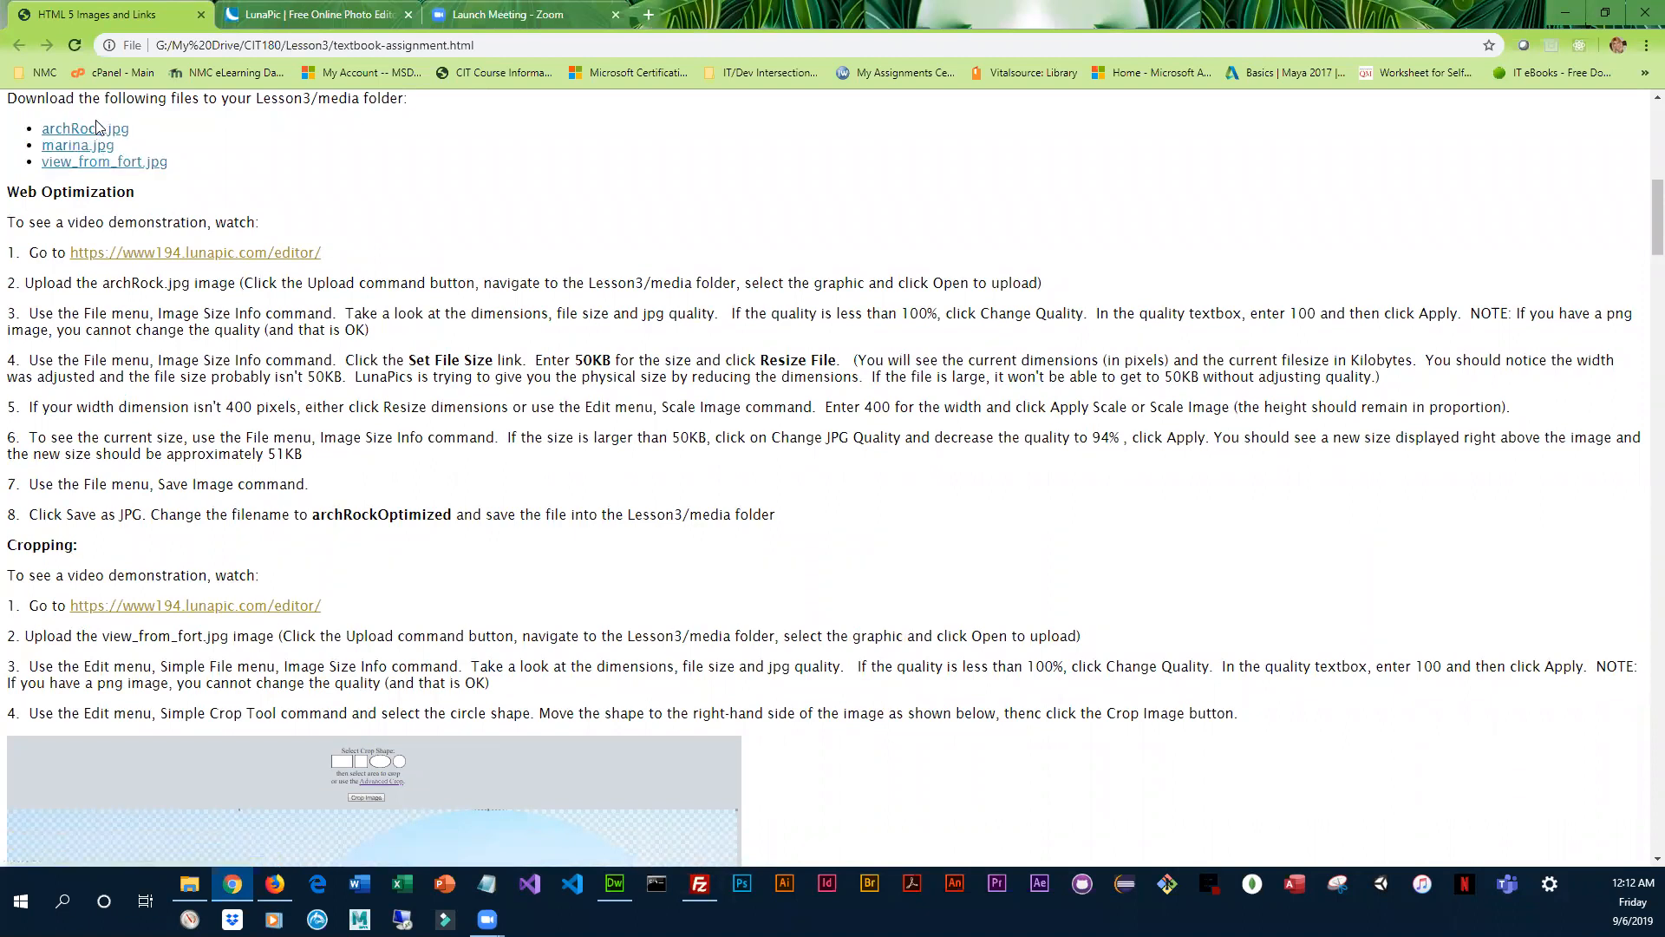
pyautogui.doubleClick(95, 129)
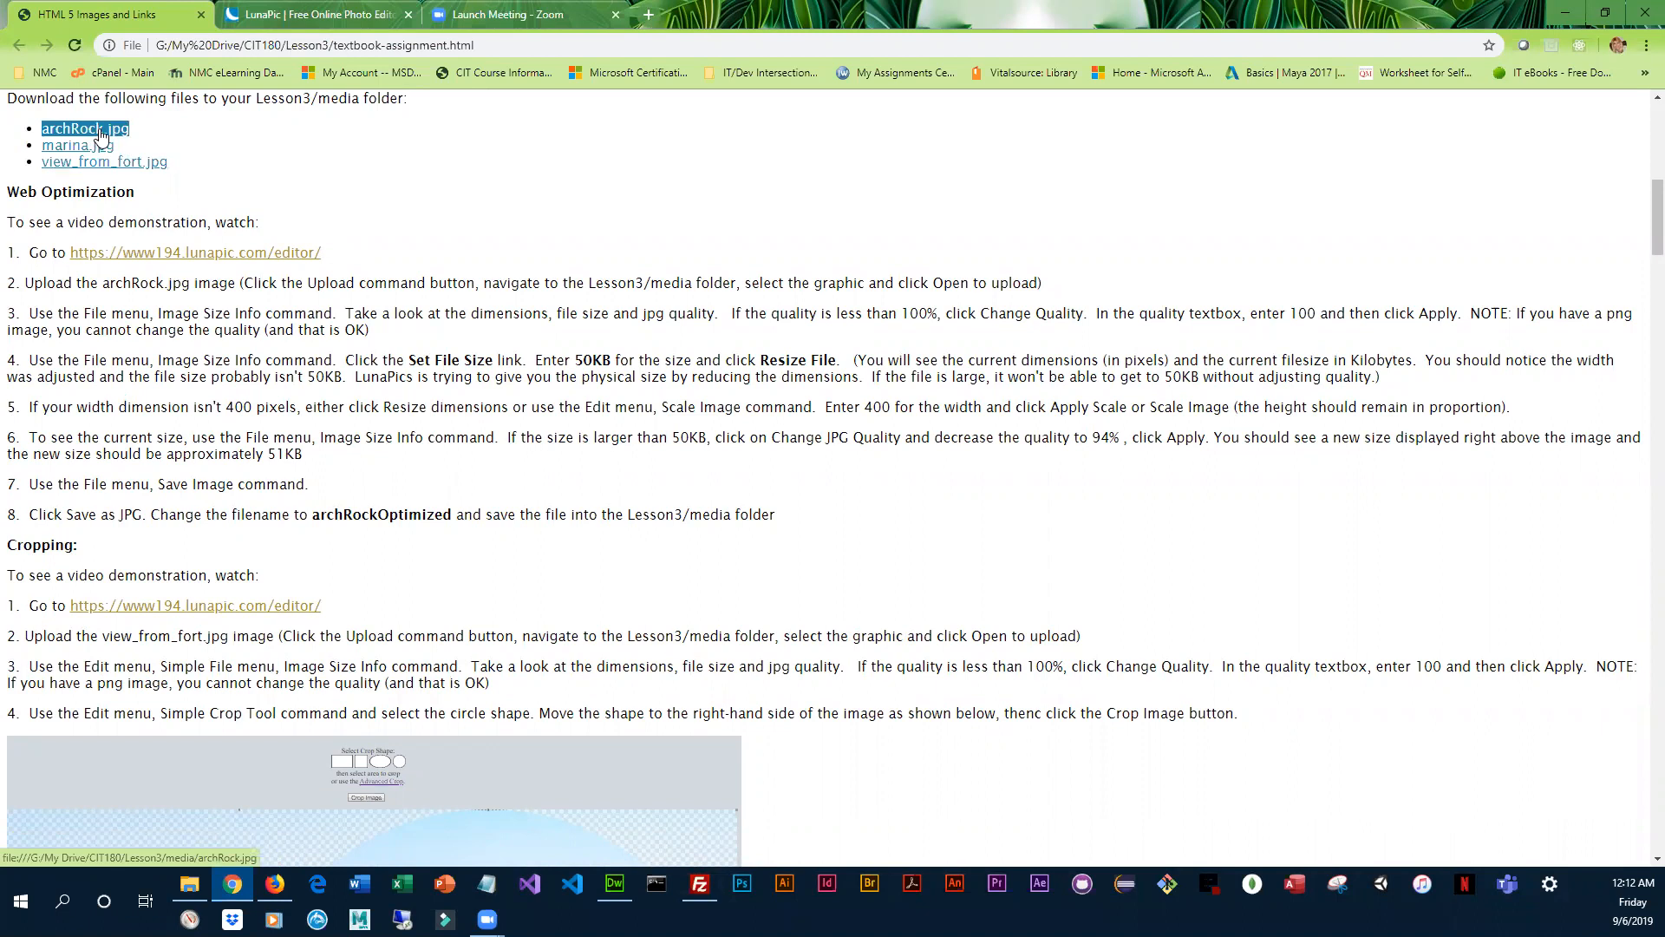
pyautogui.rightClick(102, 129)
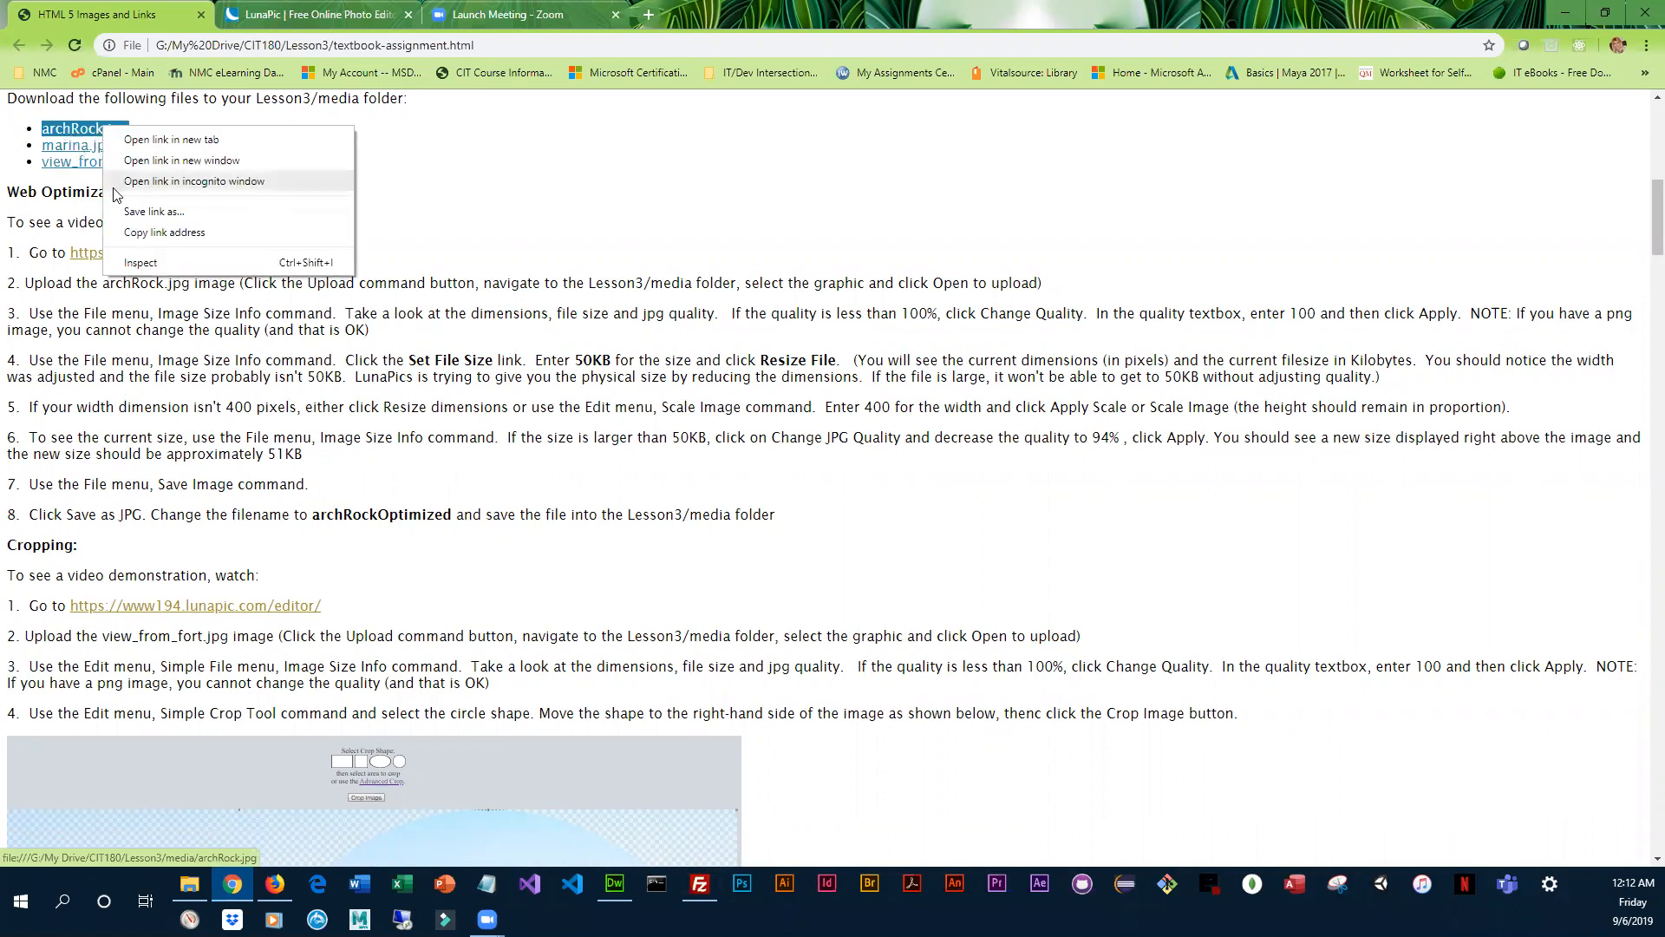
pyautogui.click(167, 219)
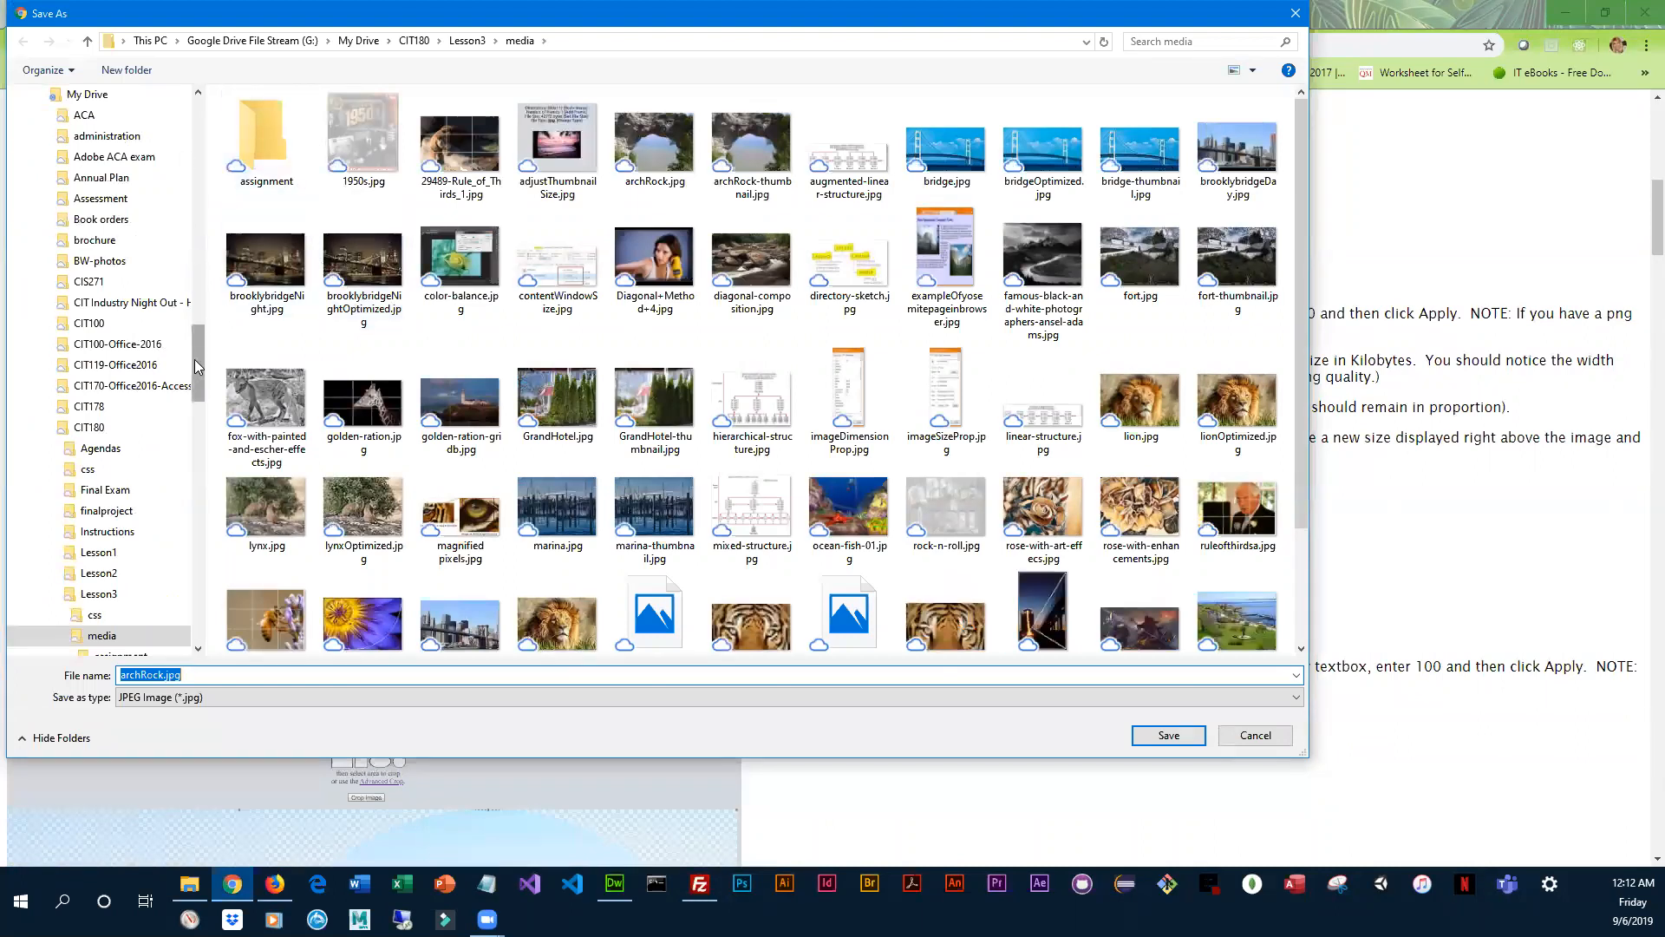
pyautogui.moveTo(198, 359); pyautogui.dragTo(189, 136)
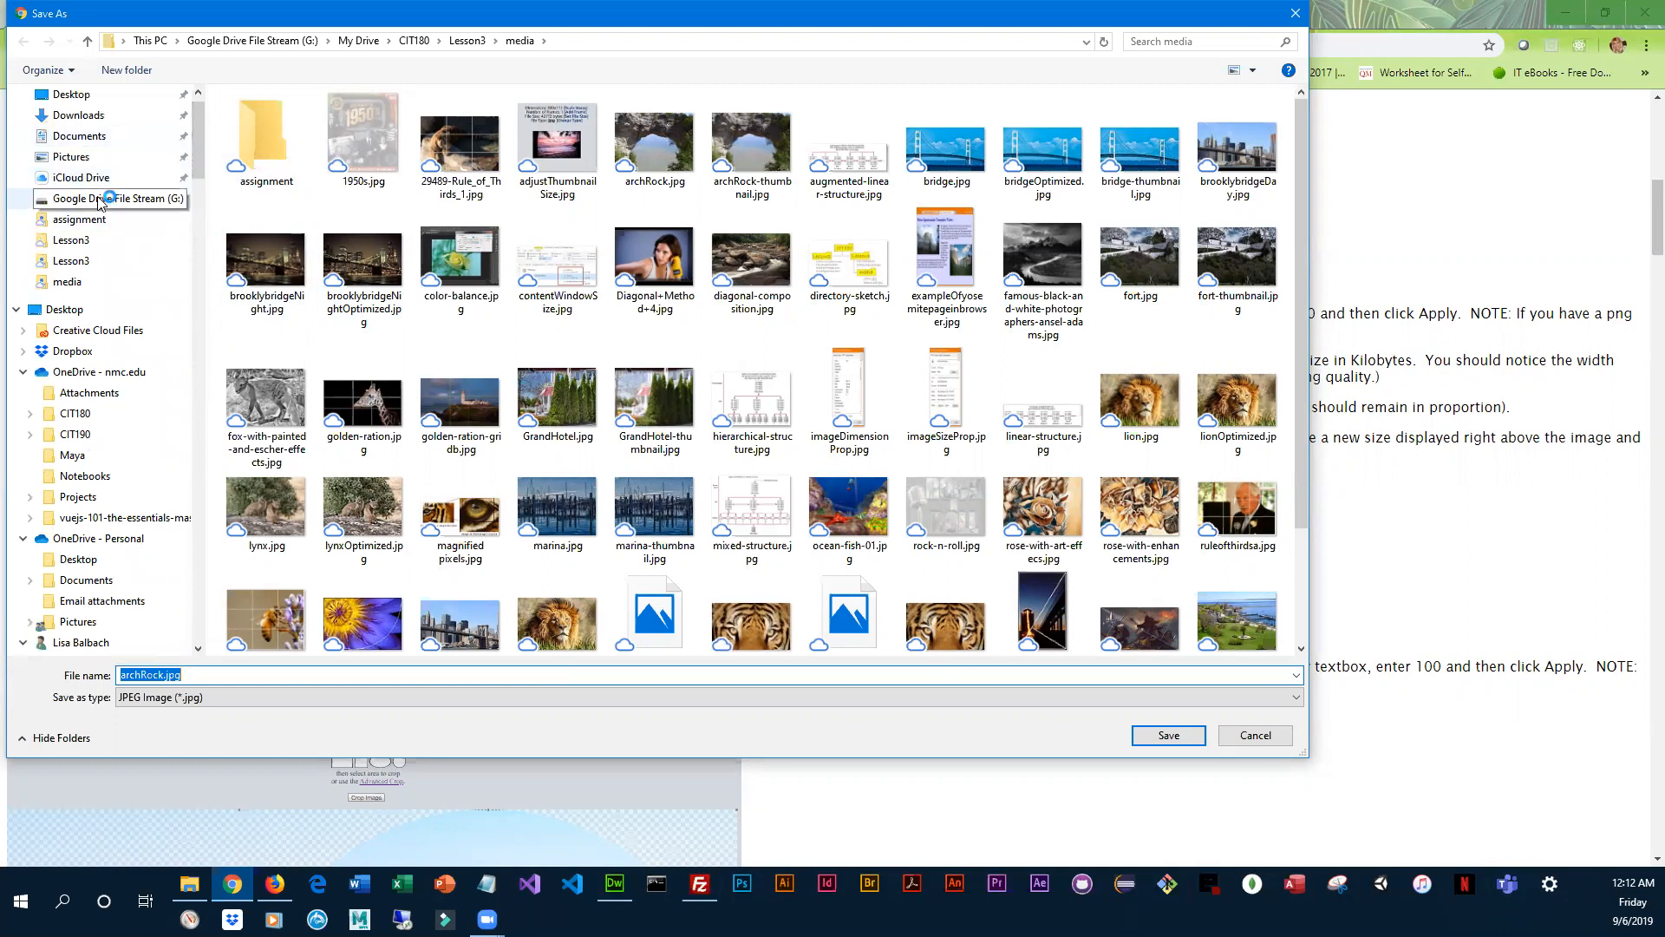
pyautogui.scroll(1, 109, 208)
pyautogui.scroll(-2, 90, 533)
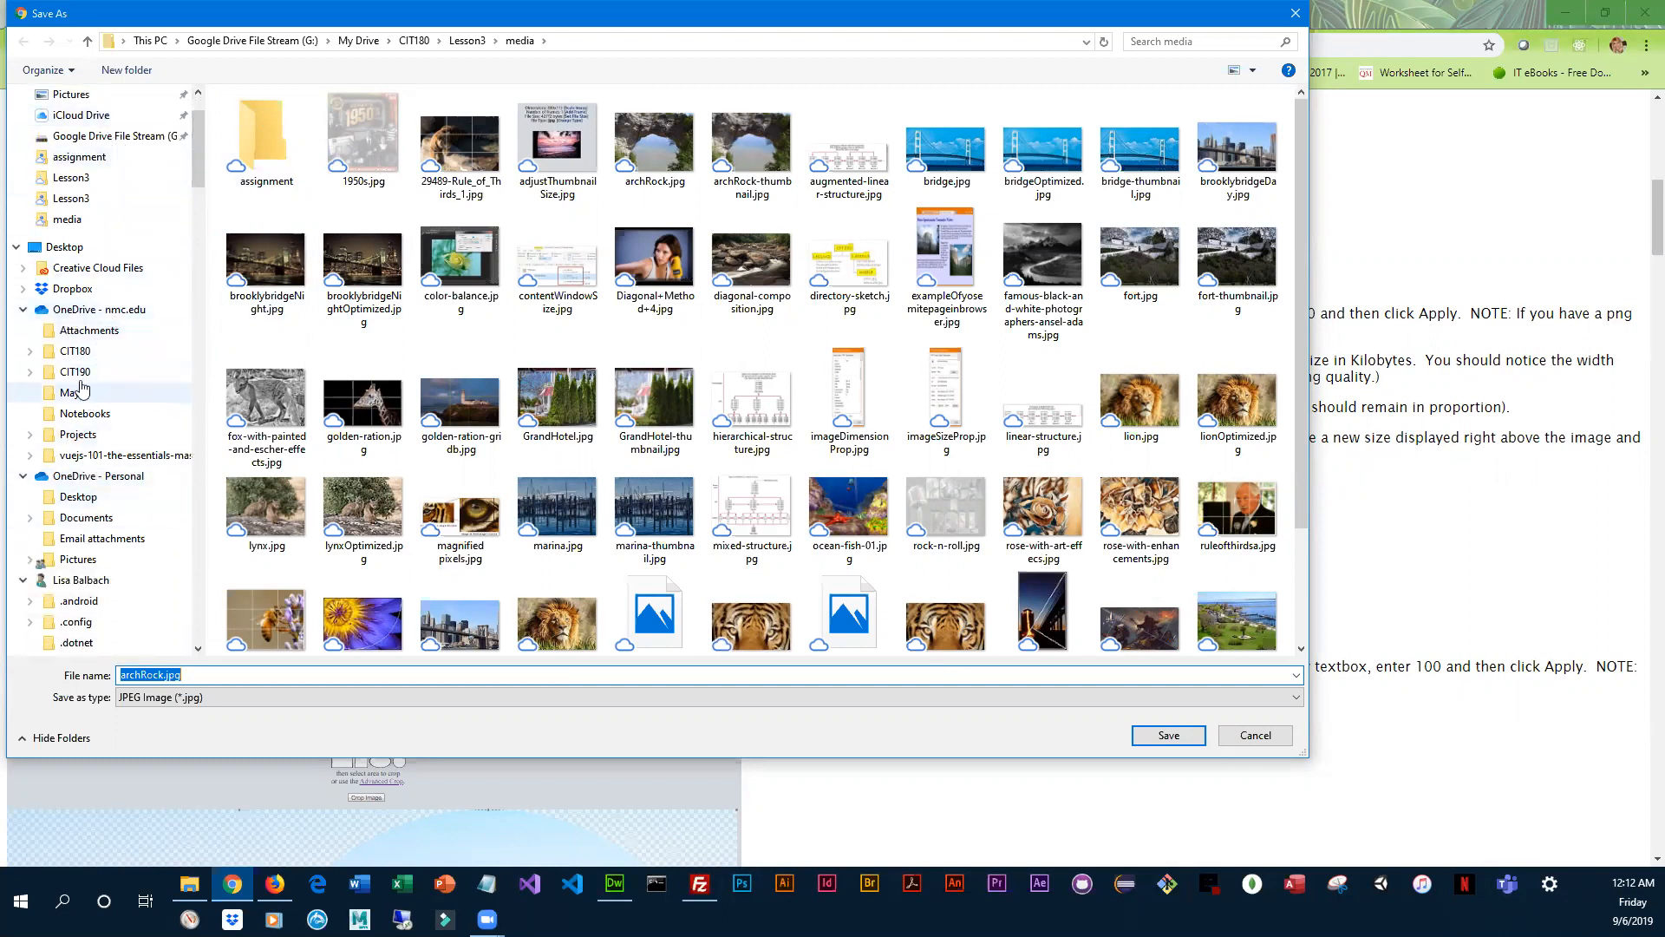
pyautogui.click(31, 351)
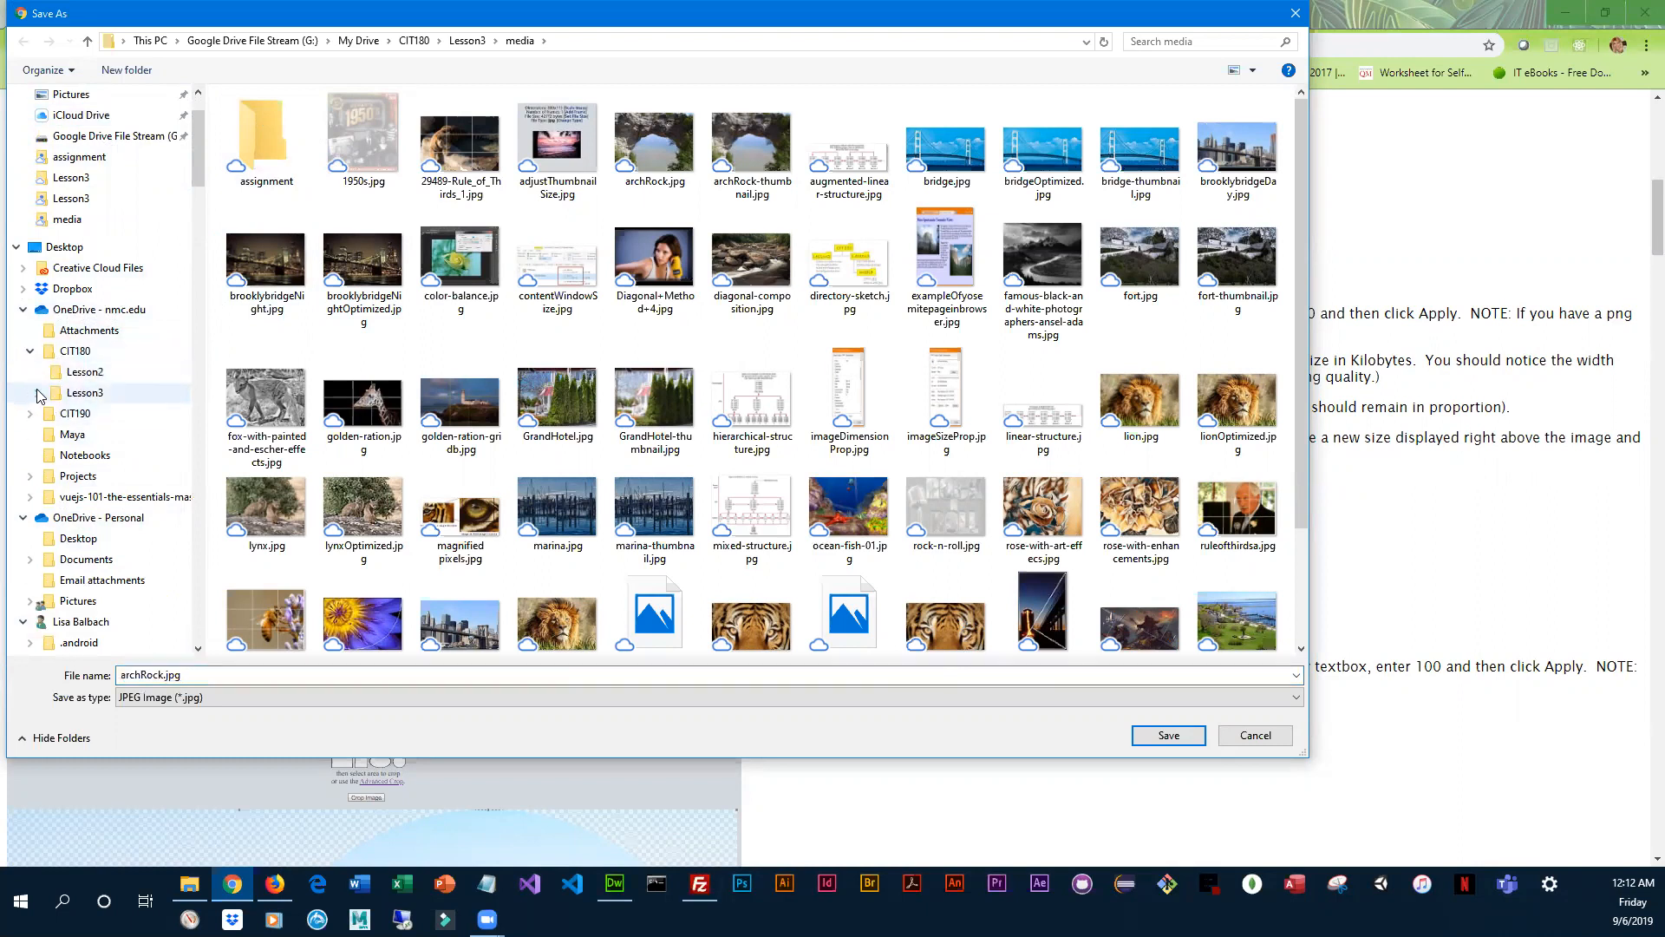
pyautogui.click(36, 392)
pyautogui.click(87, 414)
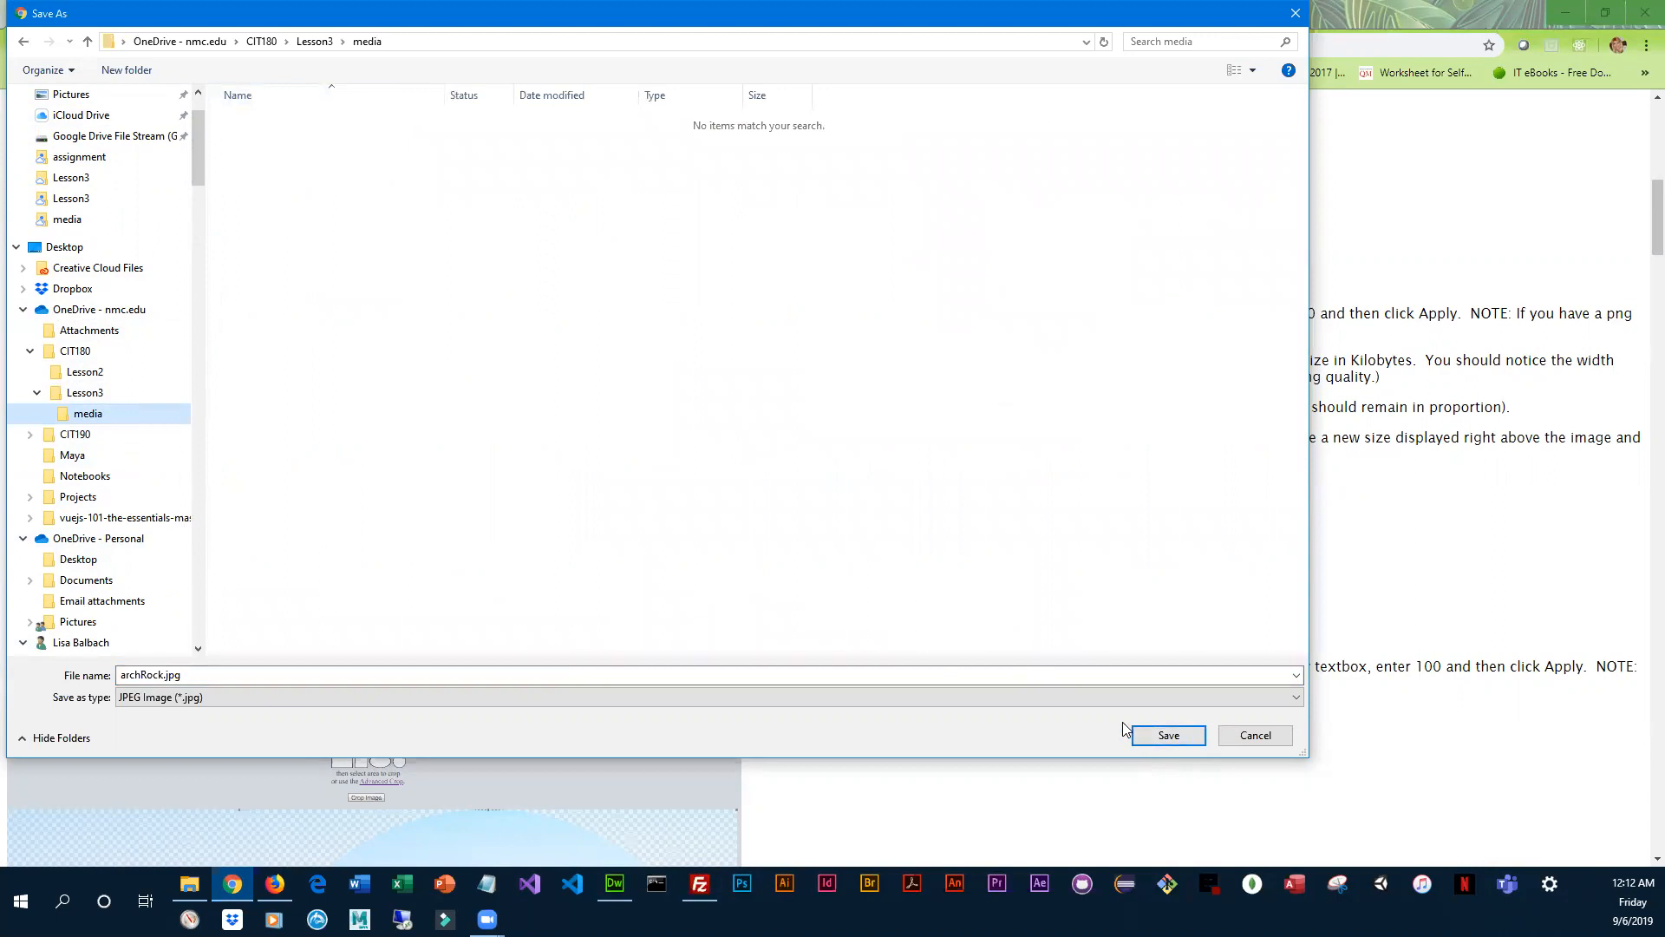
pyautogui.click(1168, 737)
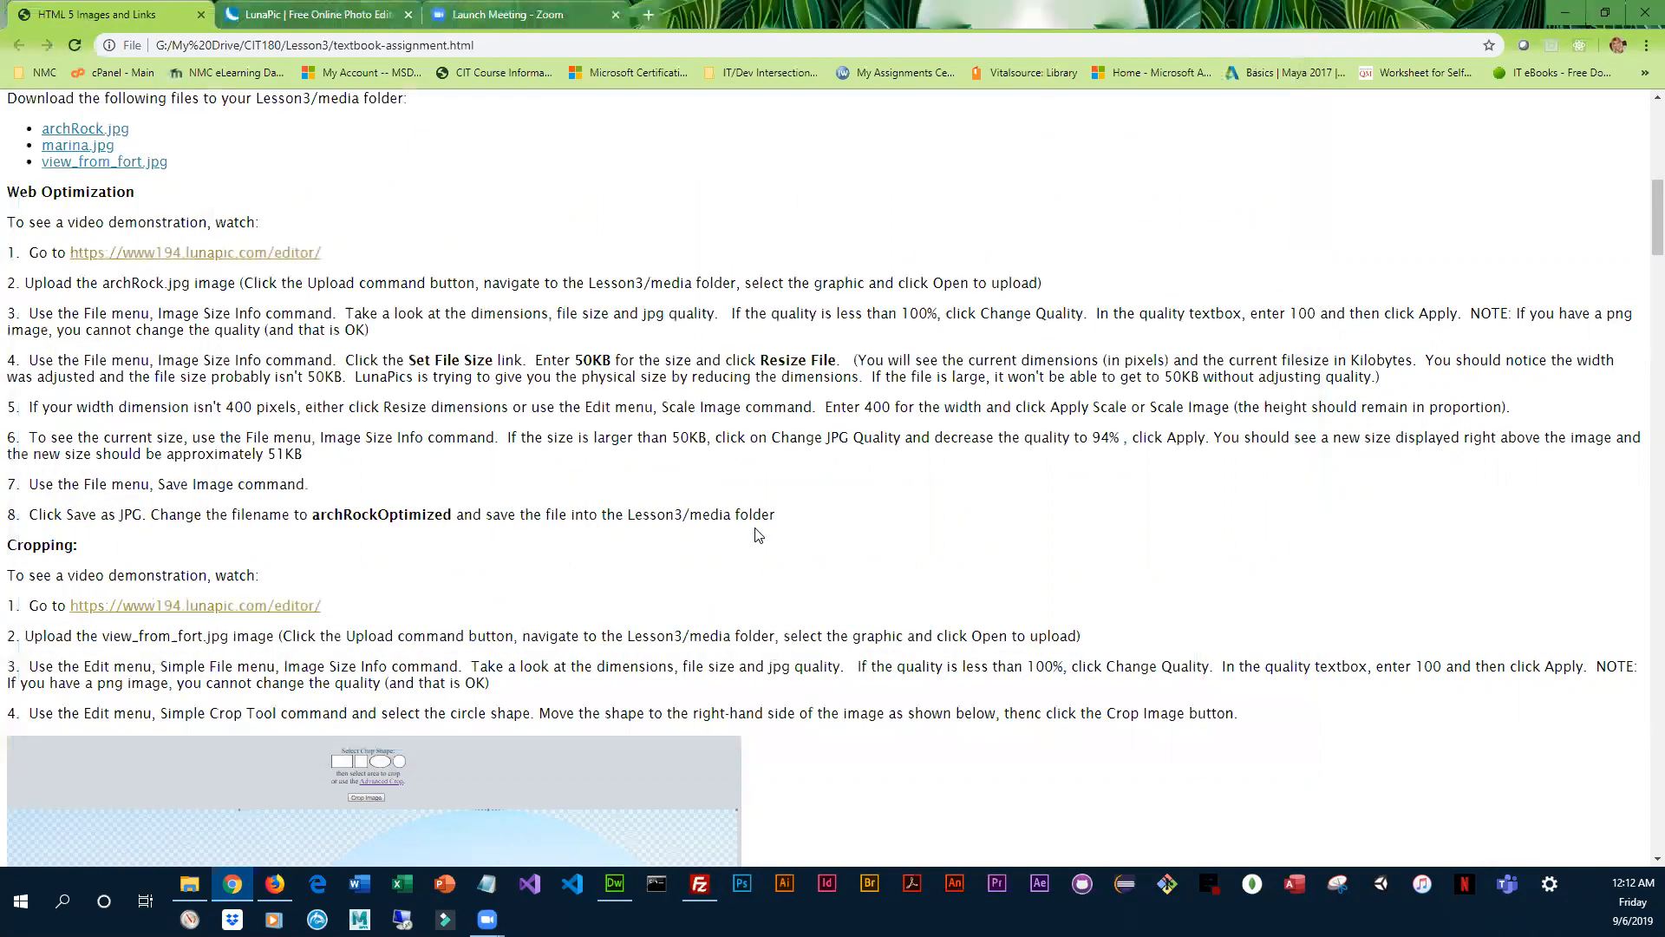
# - Download the linked marina.jpg and view_from_fort.jpg into the same Lesson3/media folder
pyautogui.rightClick(91, 145)
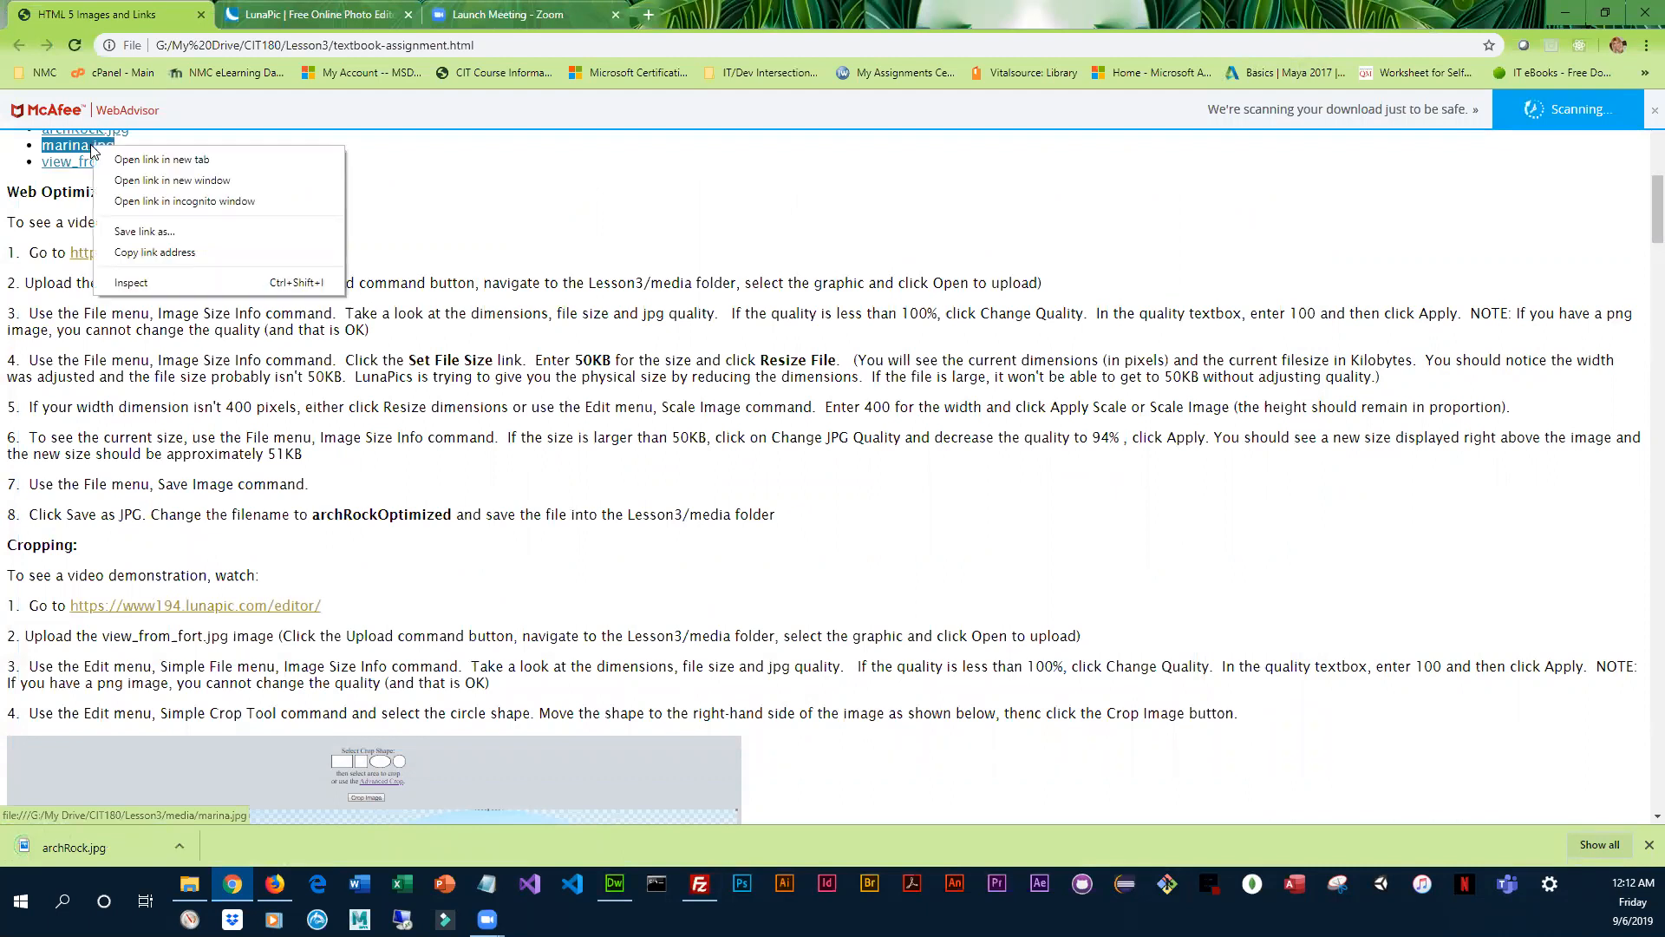
pyautogui.click(159, 231)
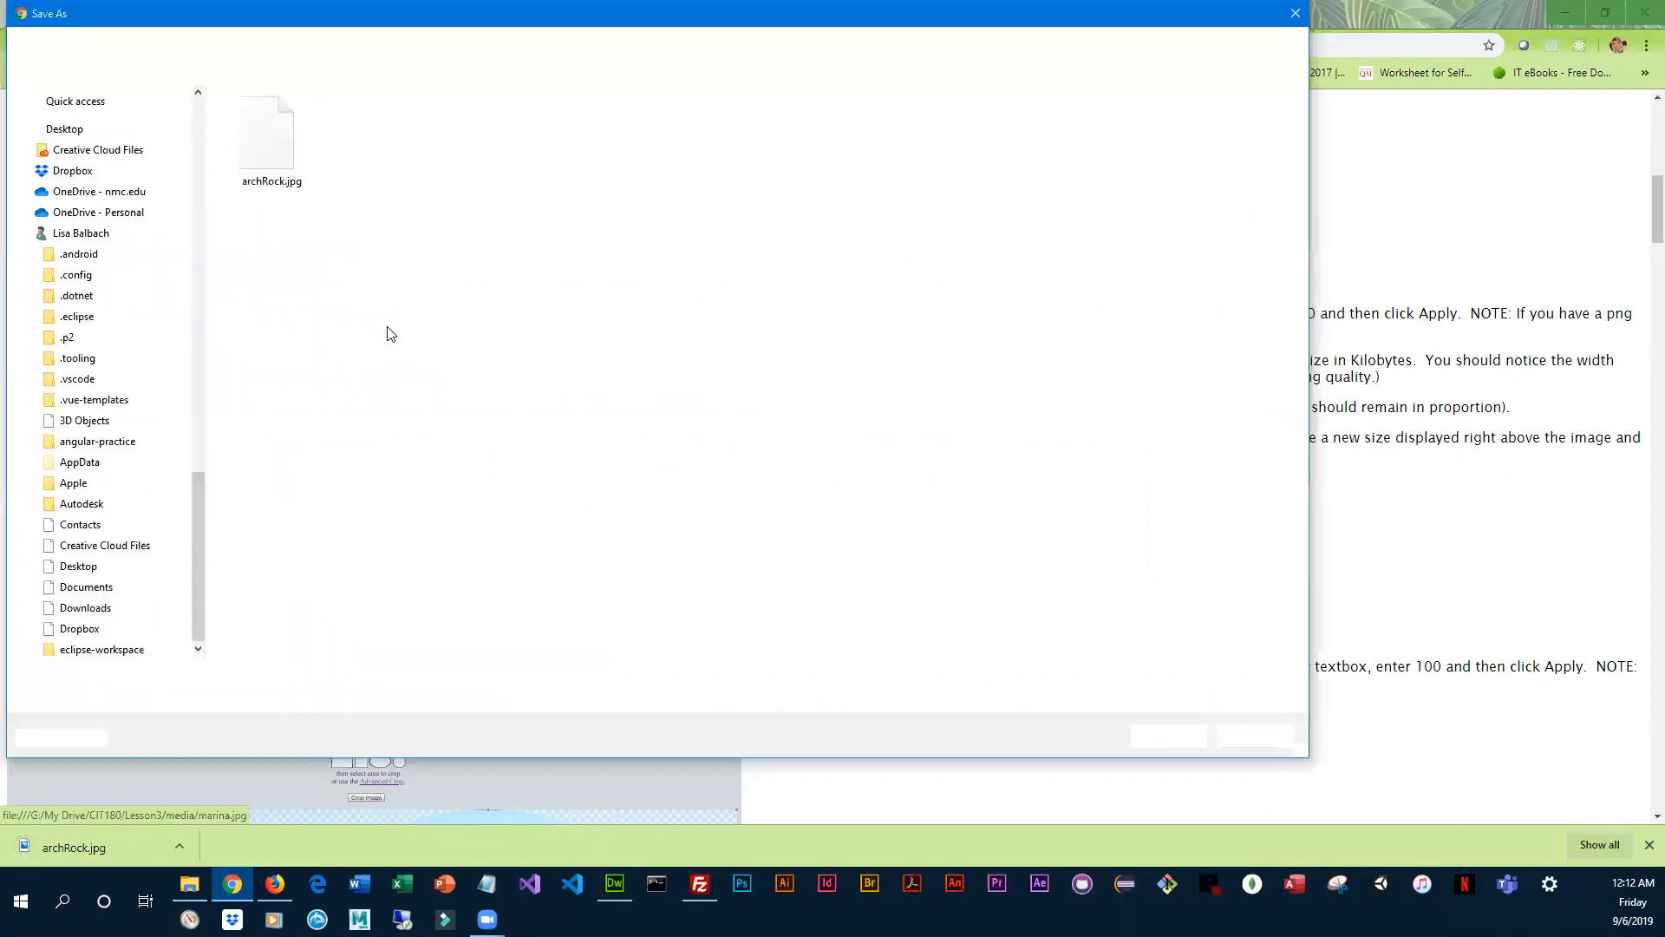
pyautogui.click(1166, 736)
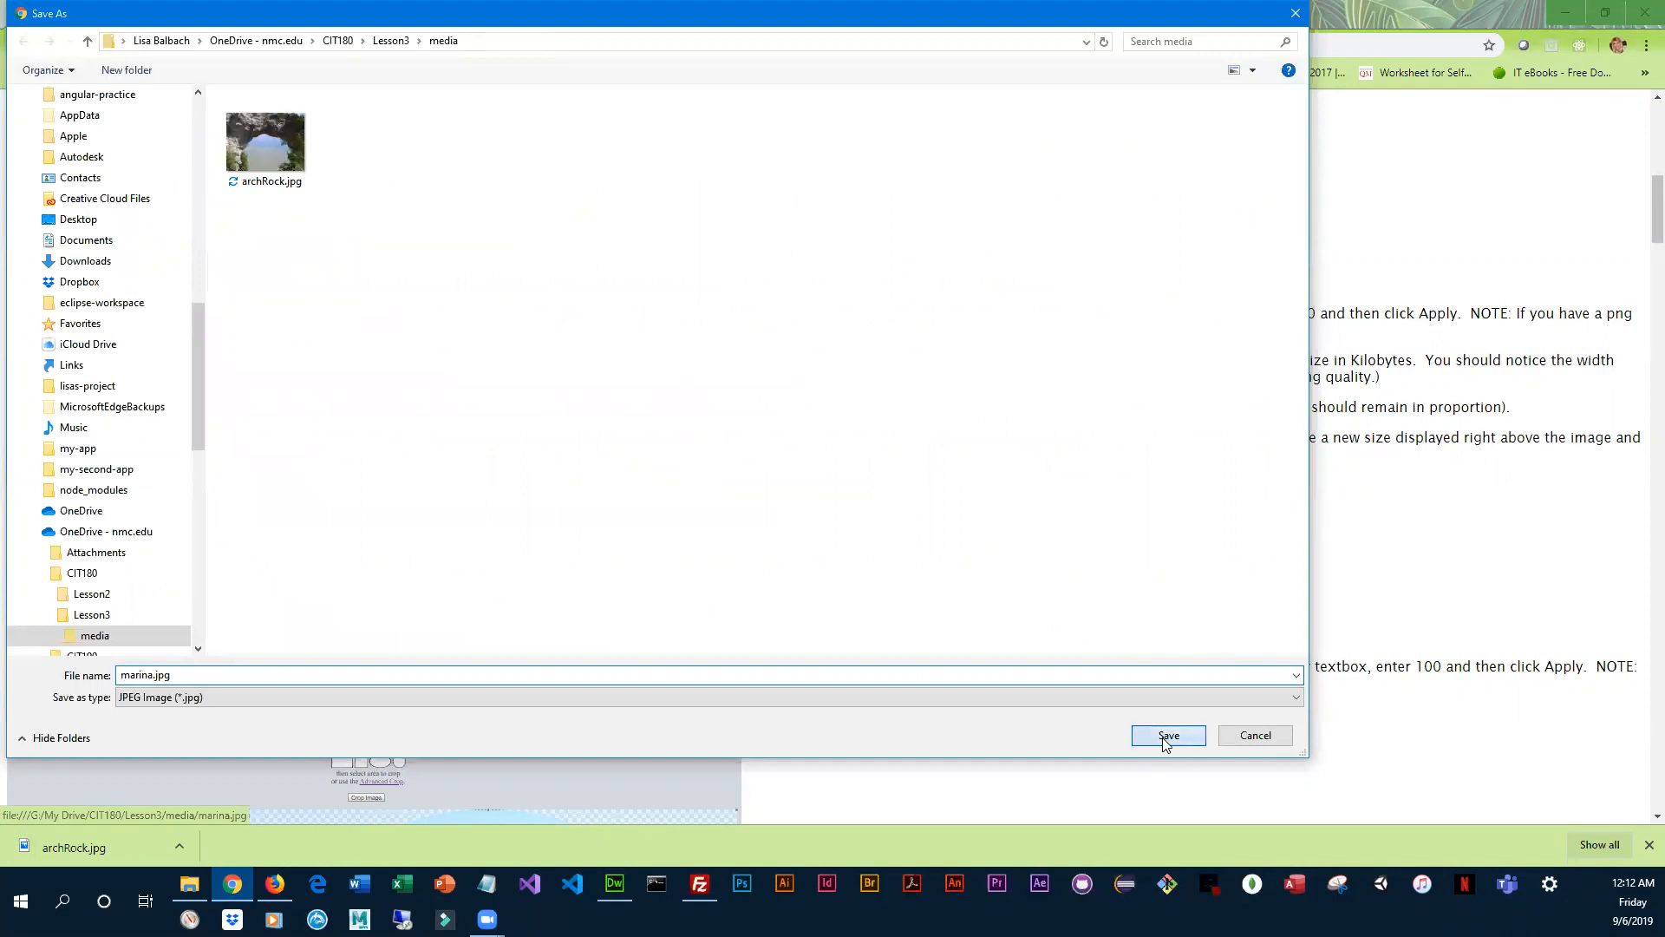
pyautogui.rightClick(121, 167)
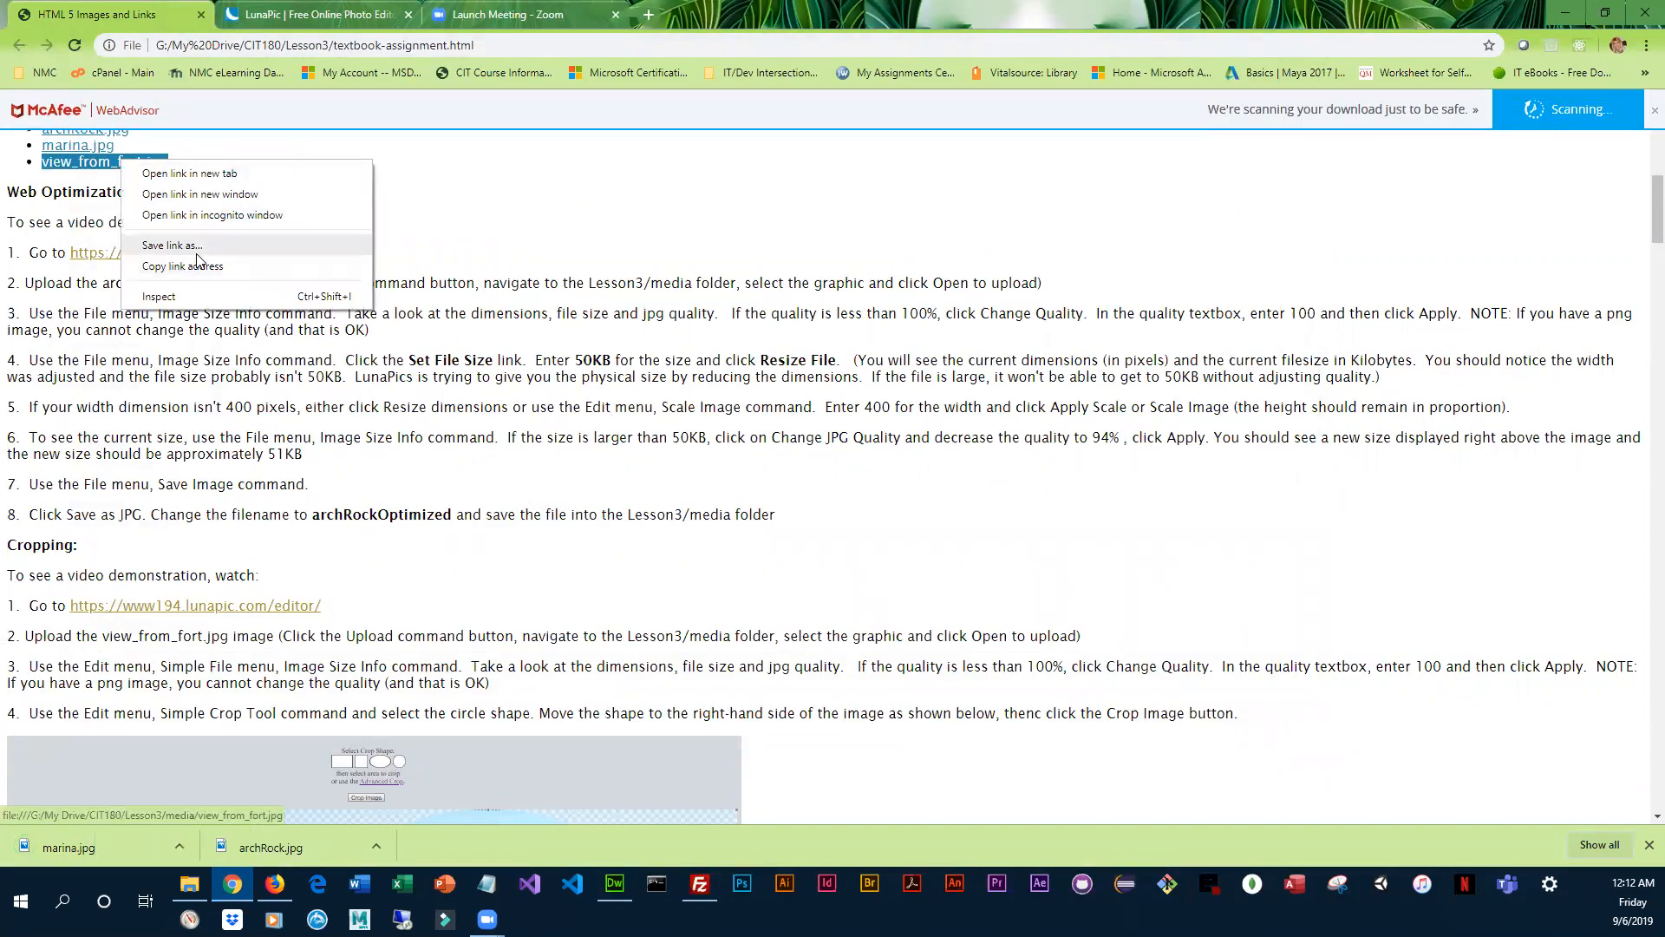
pyautogui.rightClick(204, 251)
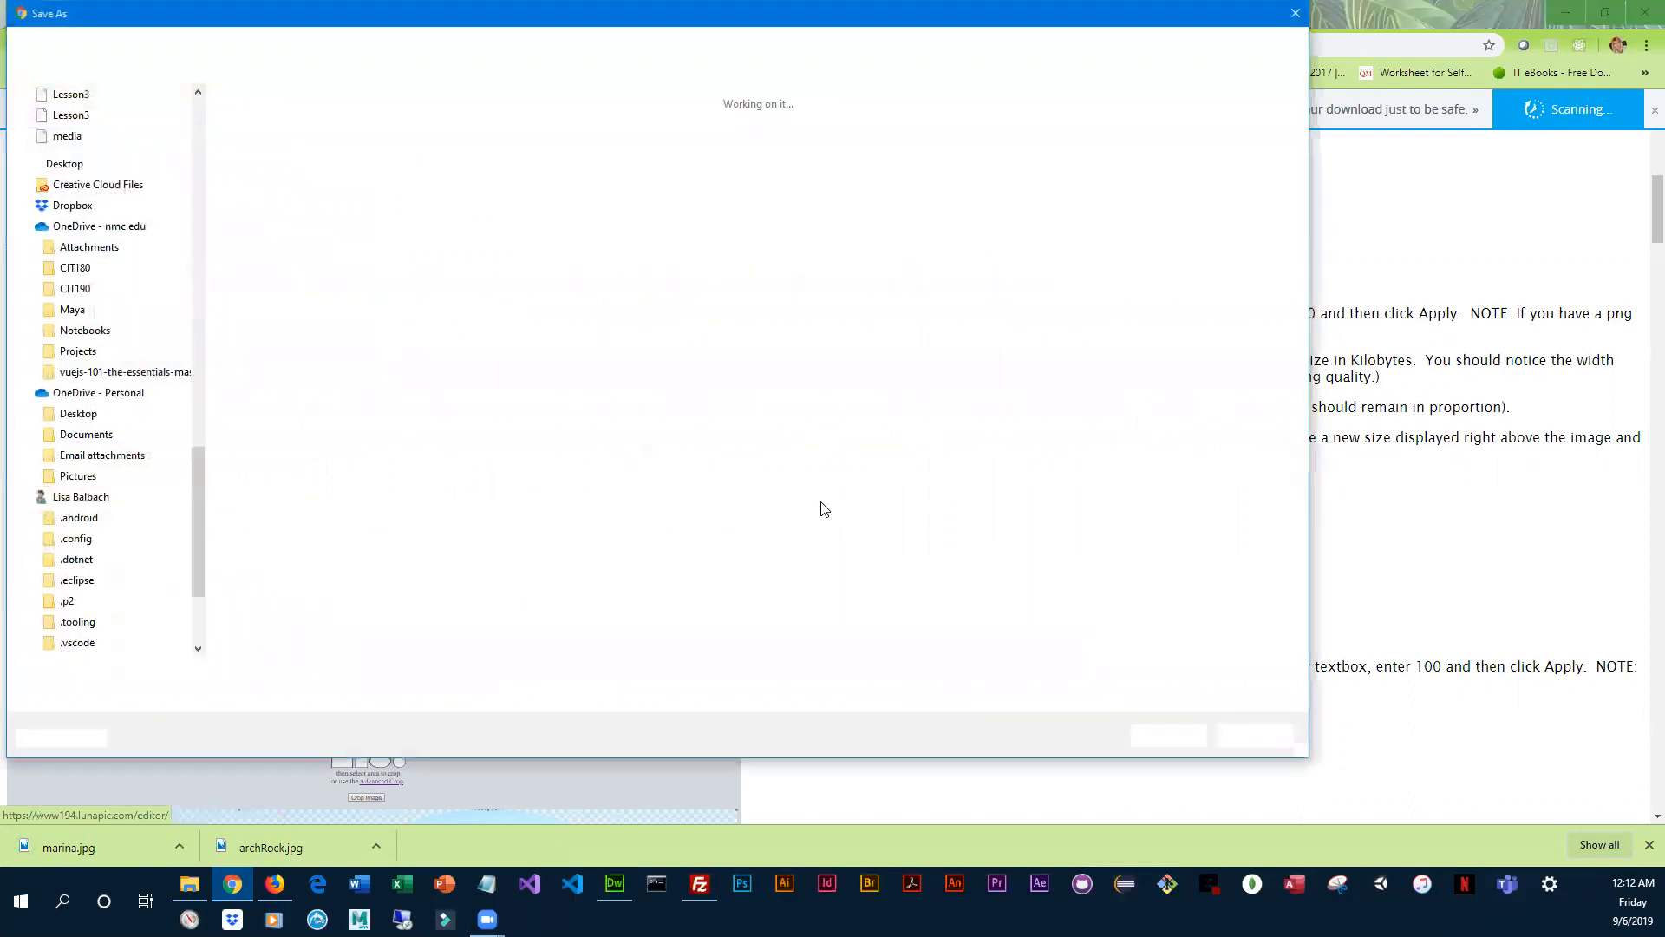
pyautogui.click(1151, 734)
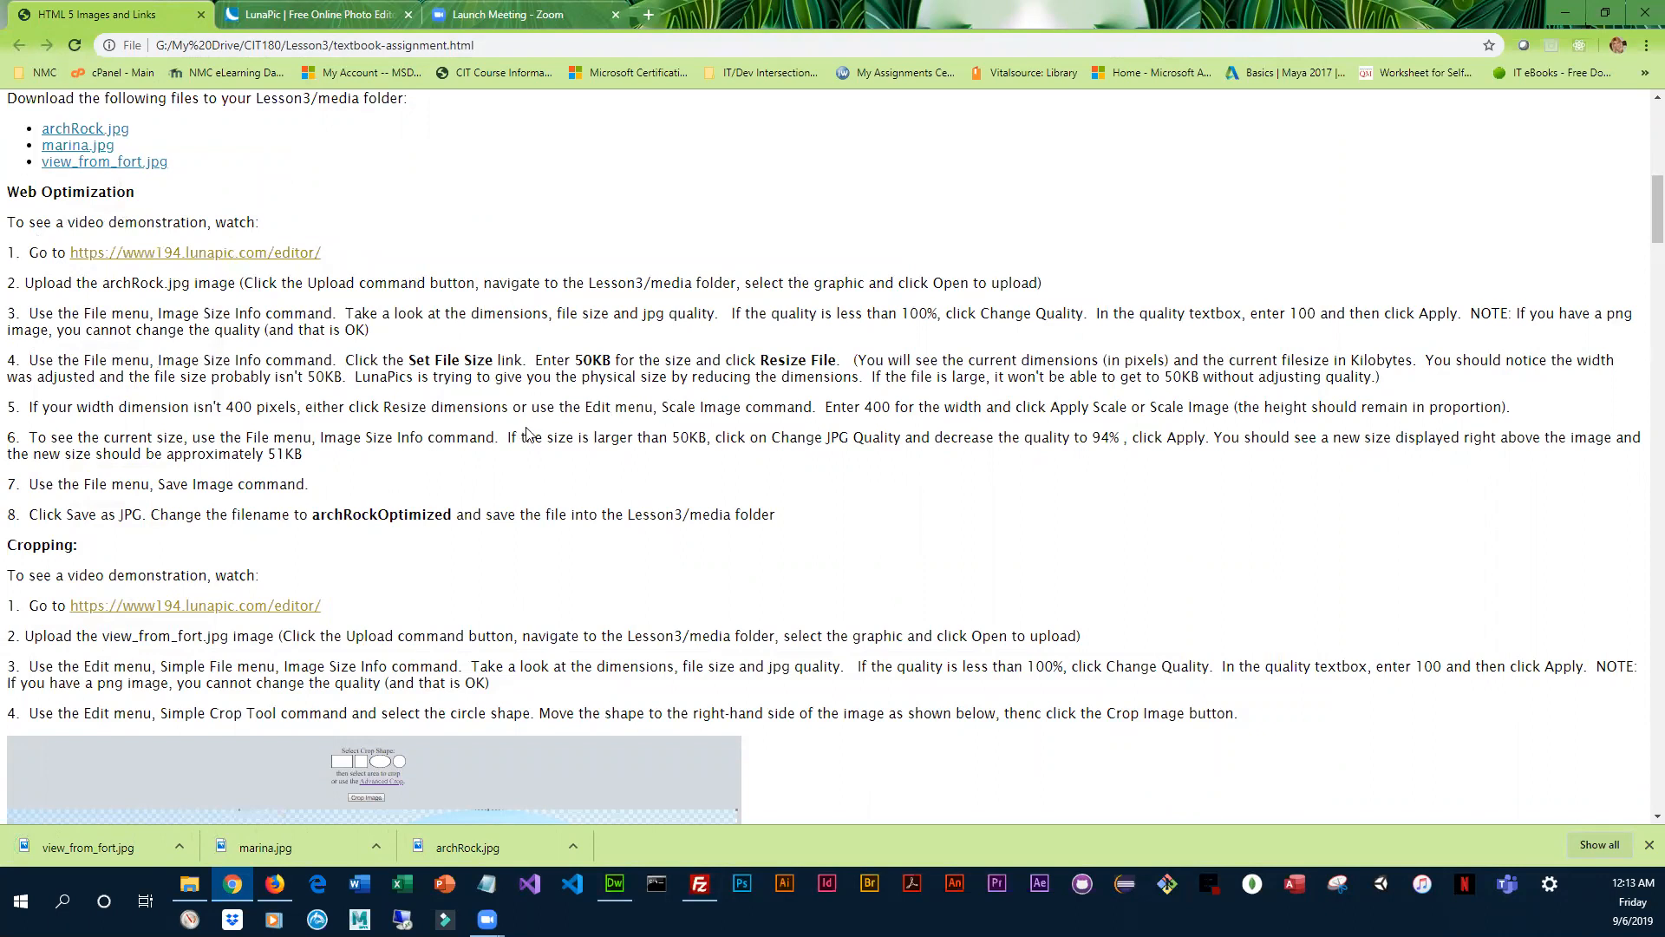
# - Switch to LunaPic and upload archRock.jpg from the OneDrive CIT180/Lesson3/media folder
pyautogui.click(262, 12)
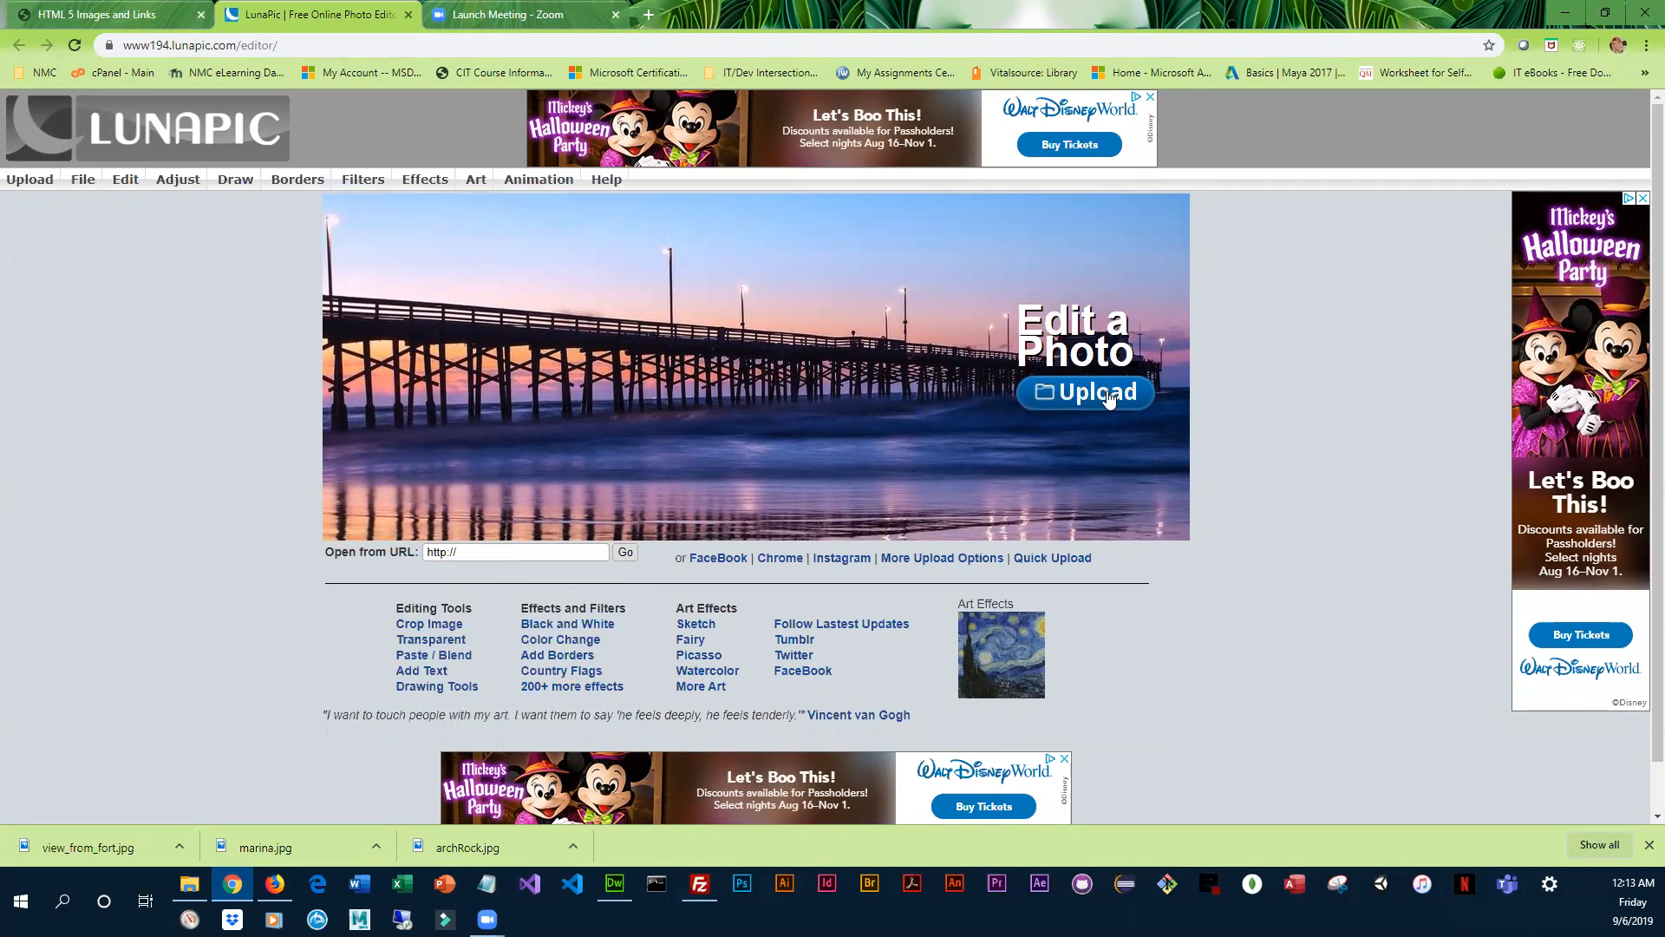
pyautogui.moveTo(84, 180)
pyautogui.click(1079, 397)
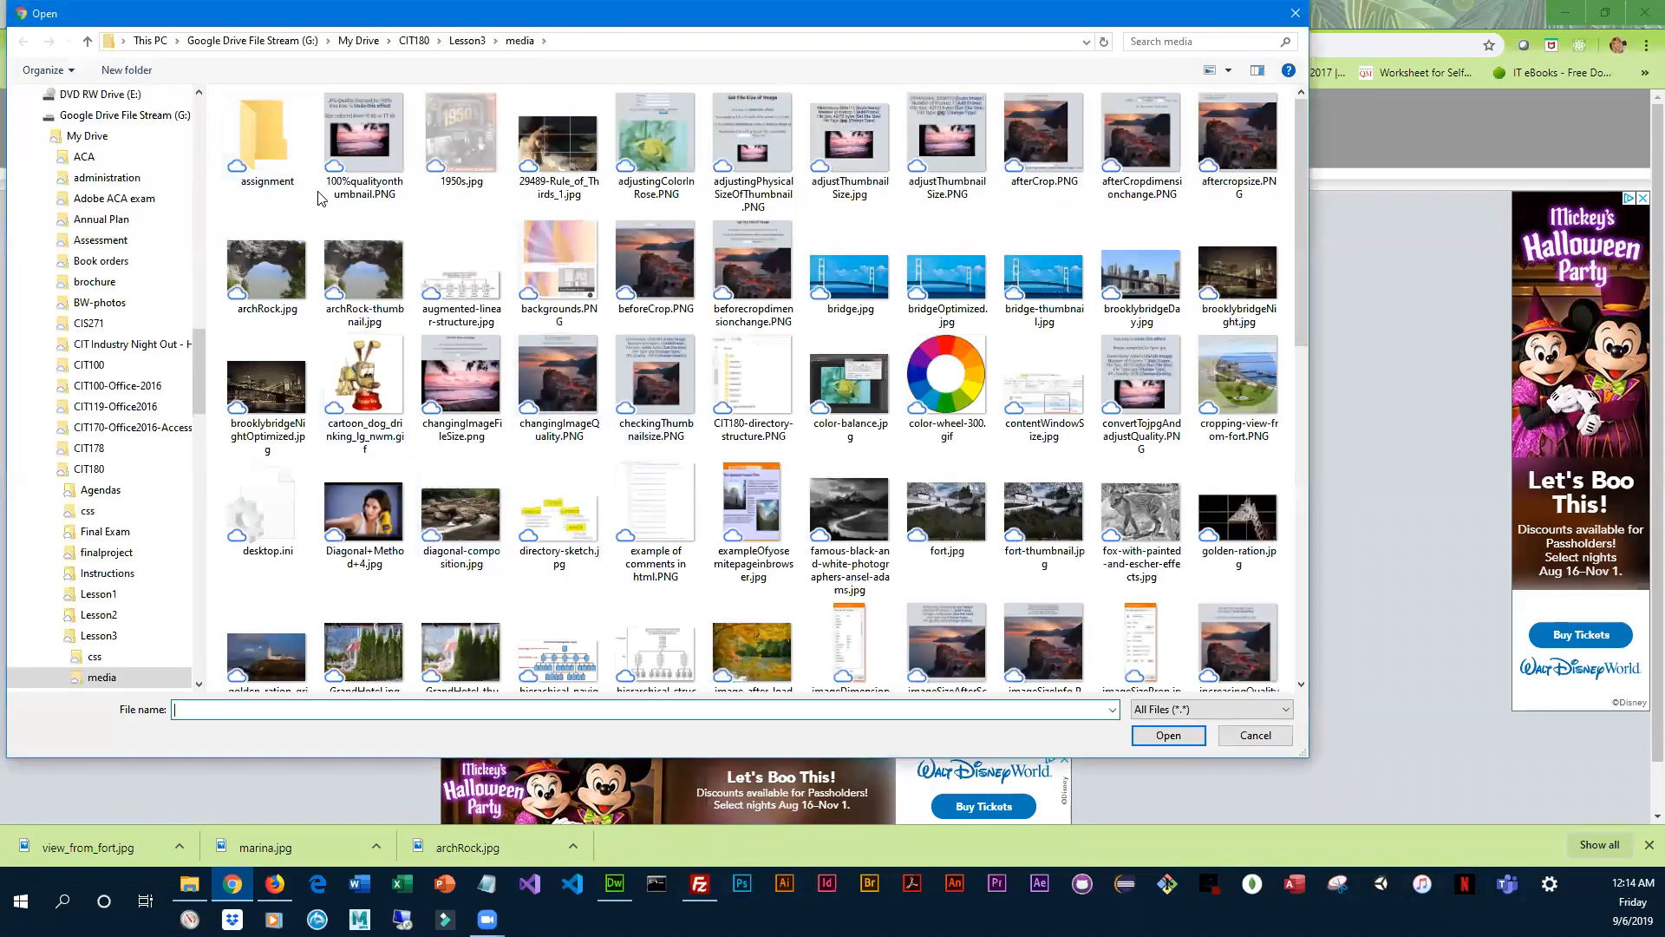
pyautogui.moveTo(200, 373); pyautogui.dragTo(201, 130)
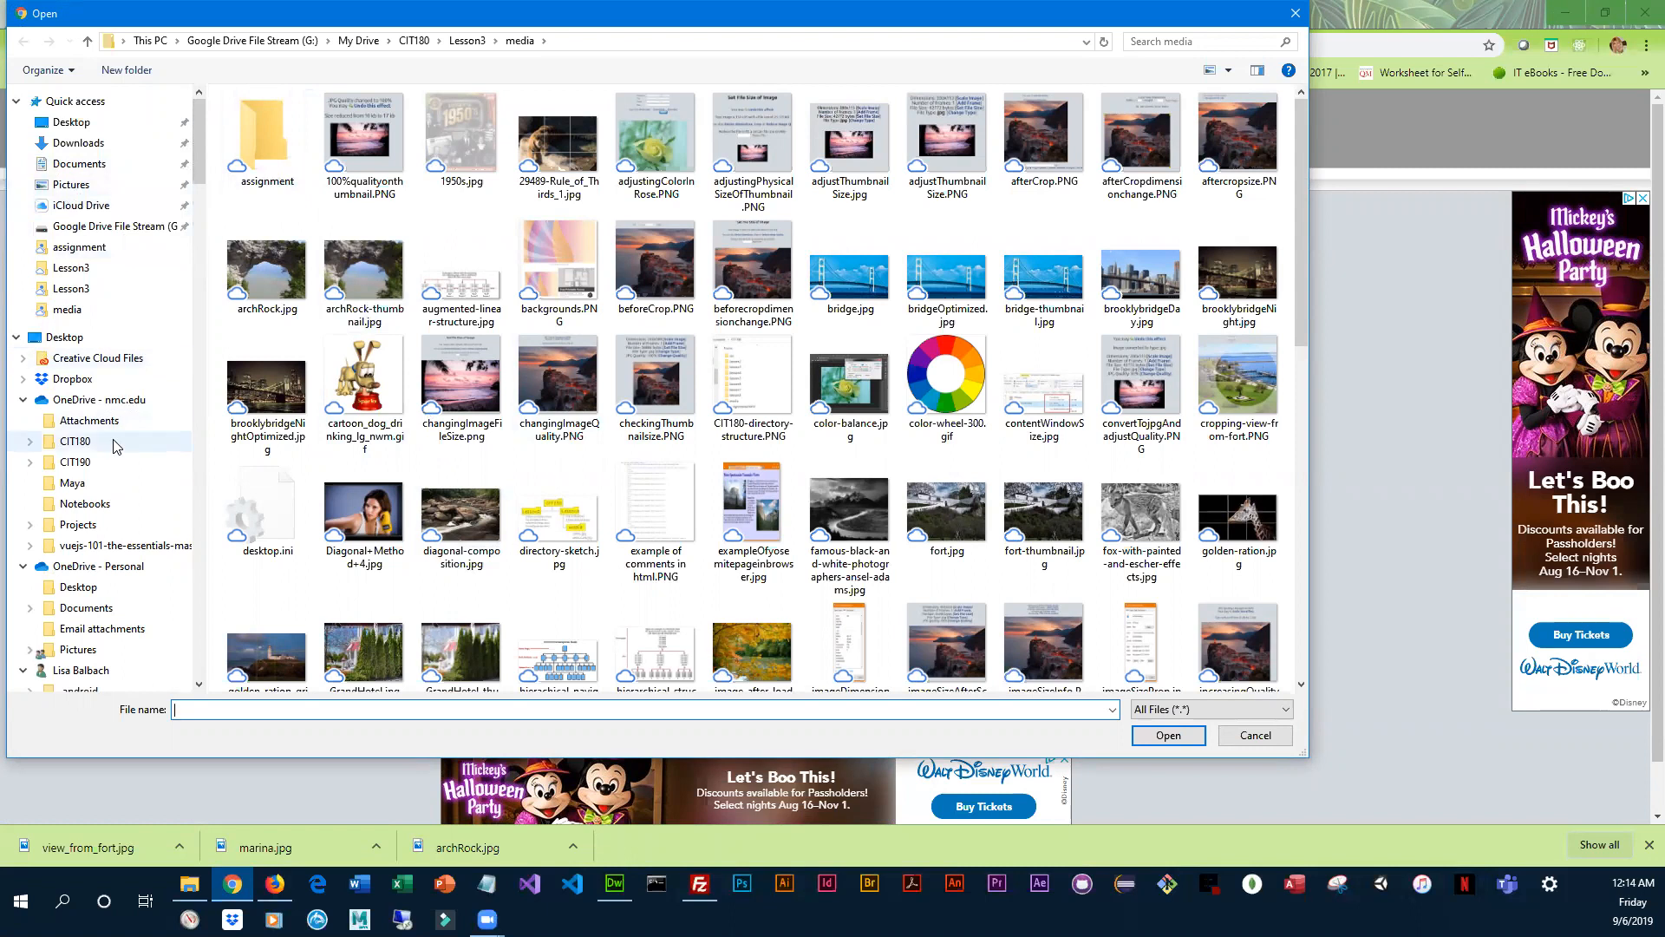
pyautogui.scroll(-1, 115, 458)
pyautogui.scroll(-1, 115, 479)
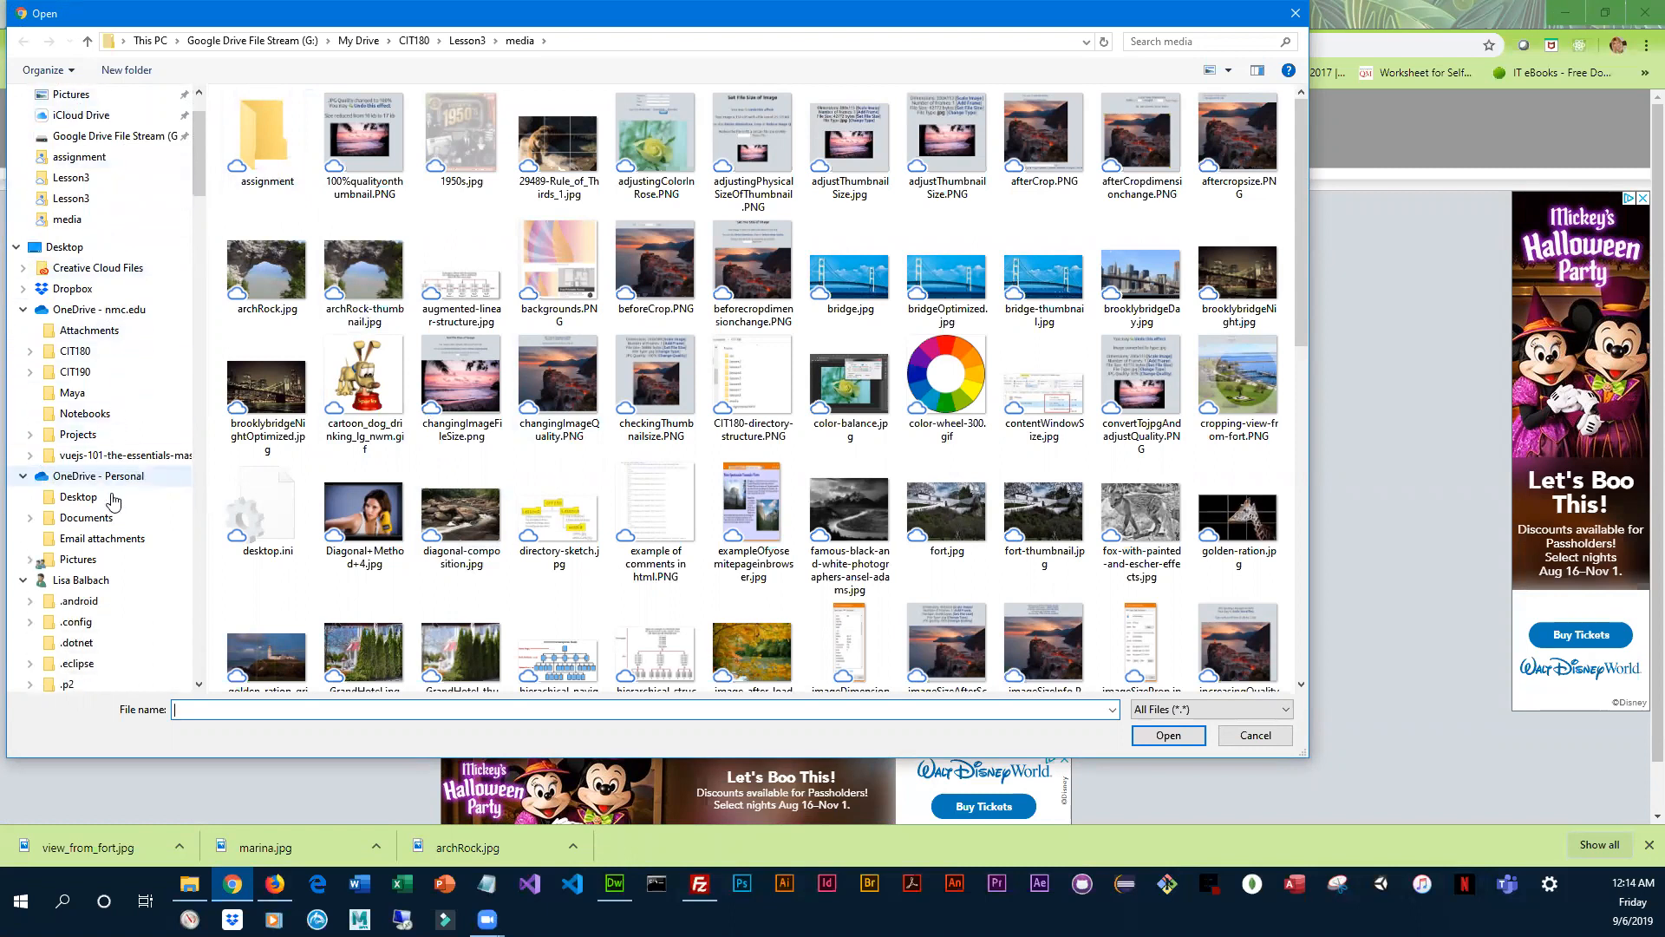
pyautogui.click(30, 350)
pyautogui.click(38, 392)
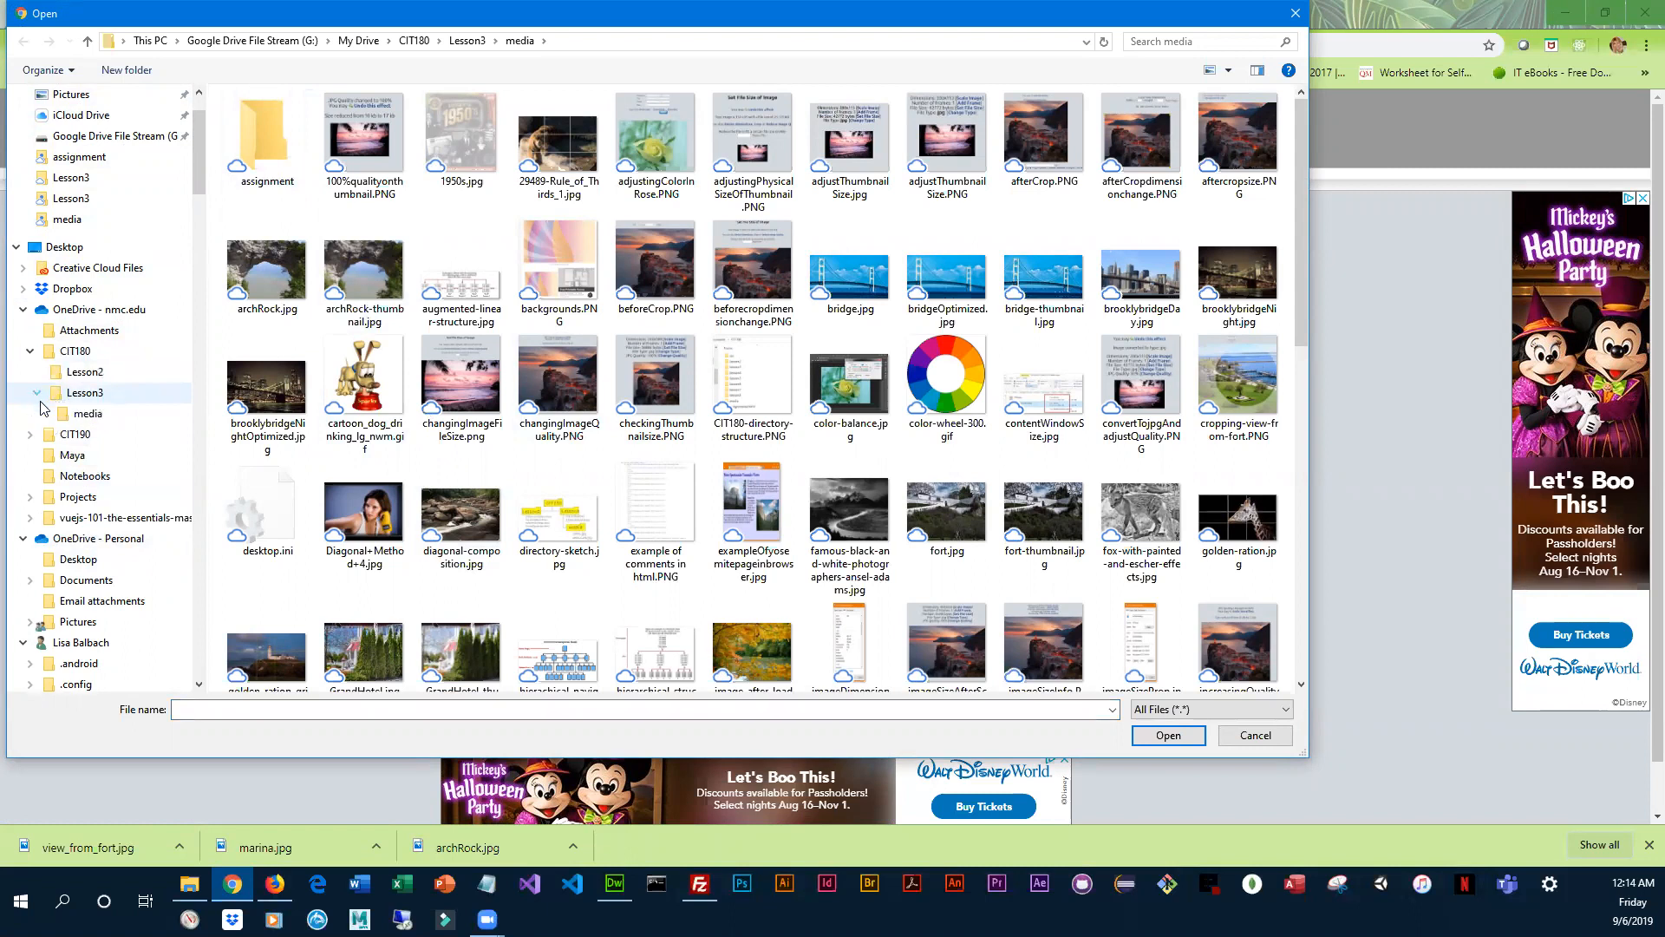
pyautogui.click(87, 414)
pyautogui.click(287, 184)
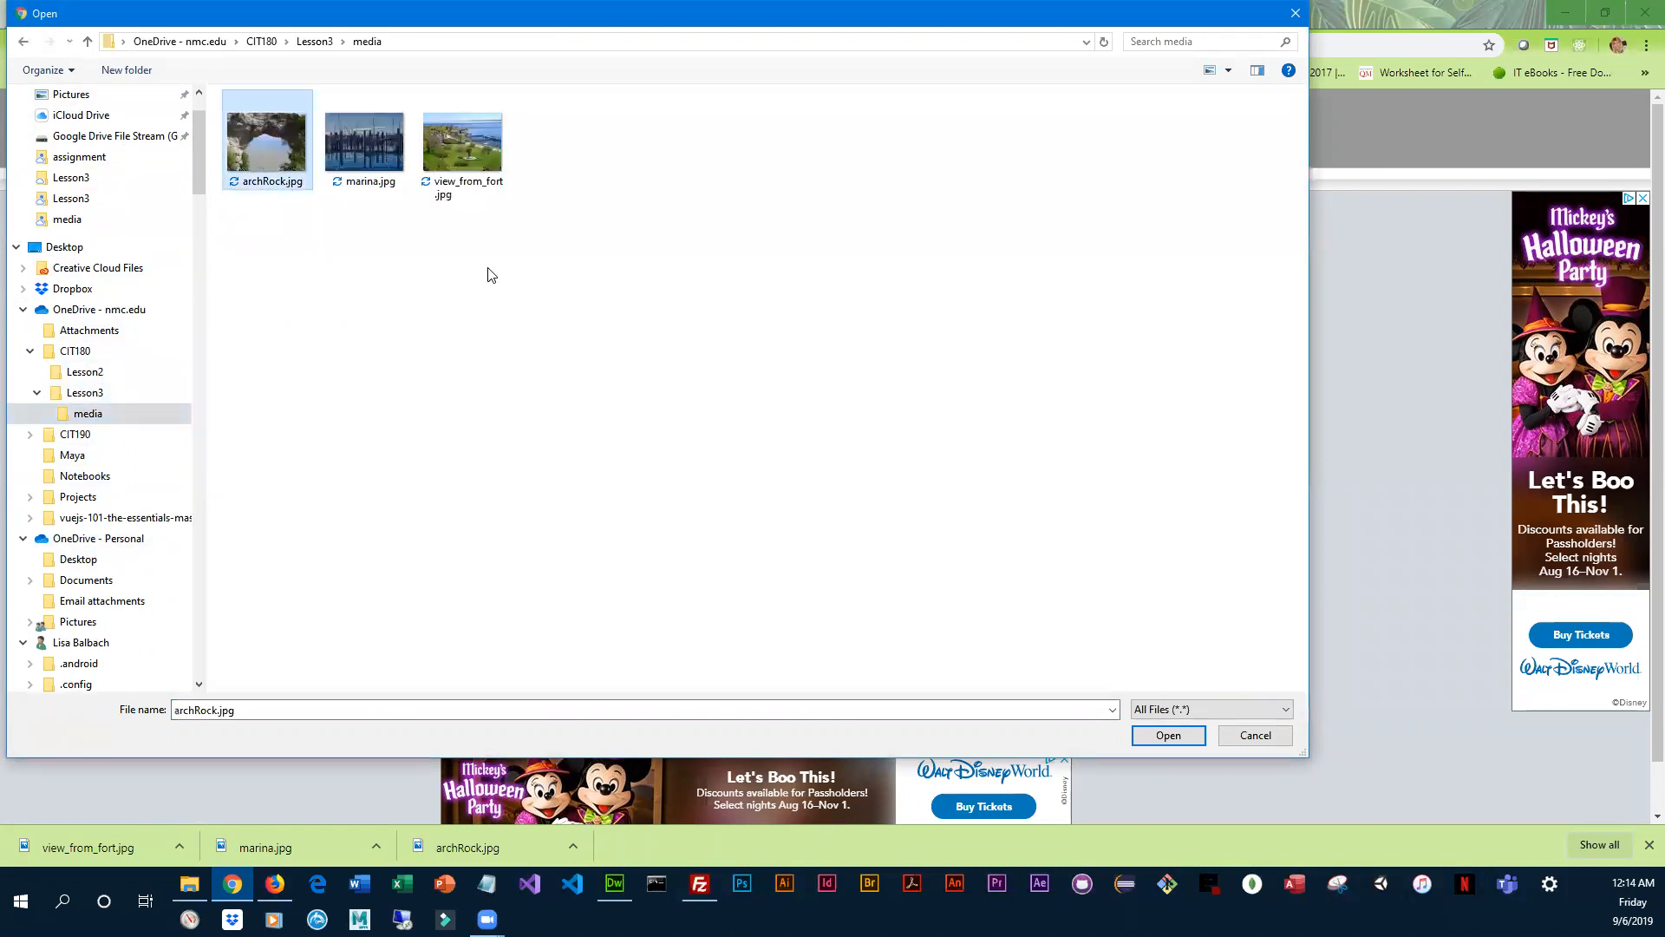
pyautogui.click(1167, 737)
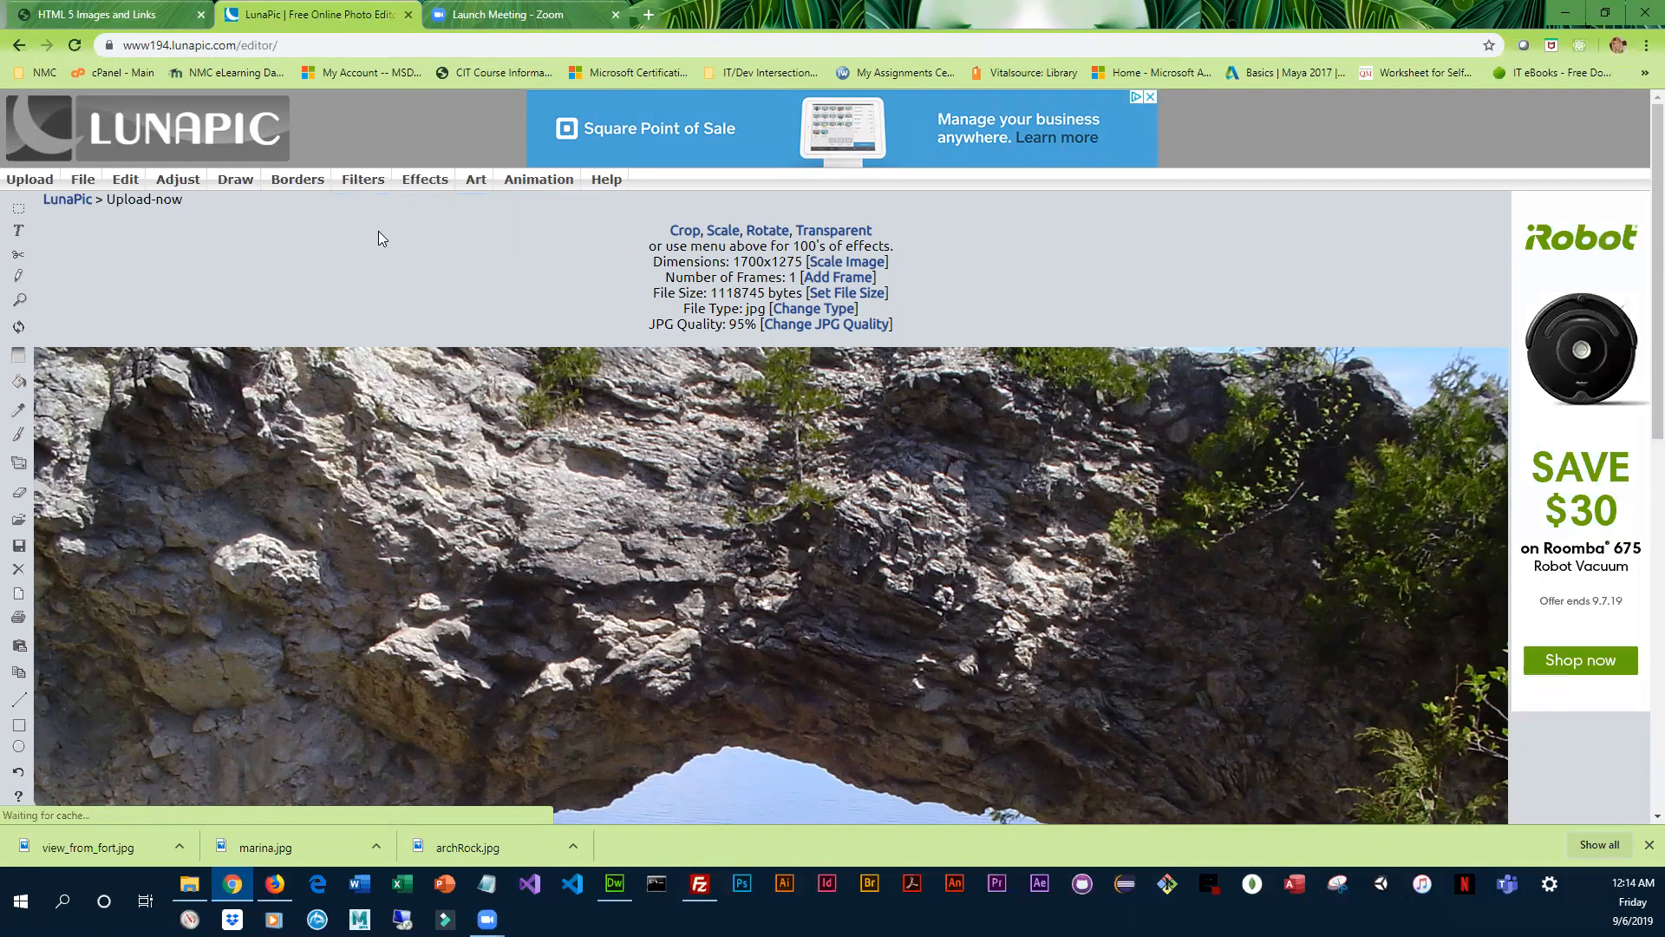
# - Show the uploaded photo's Image Size Info and change its JPG quality to 100
pyautogui.scroll(-9, 644, 420)
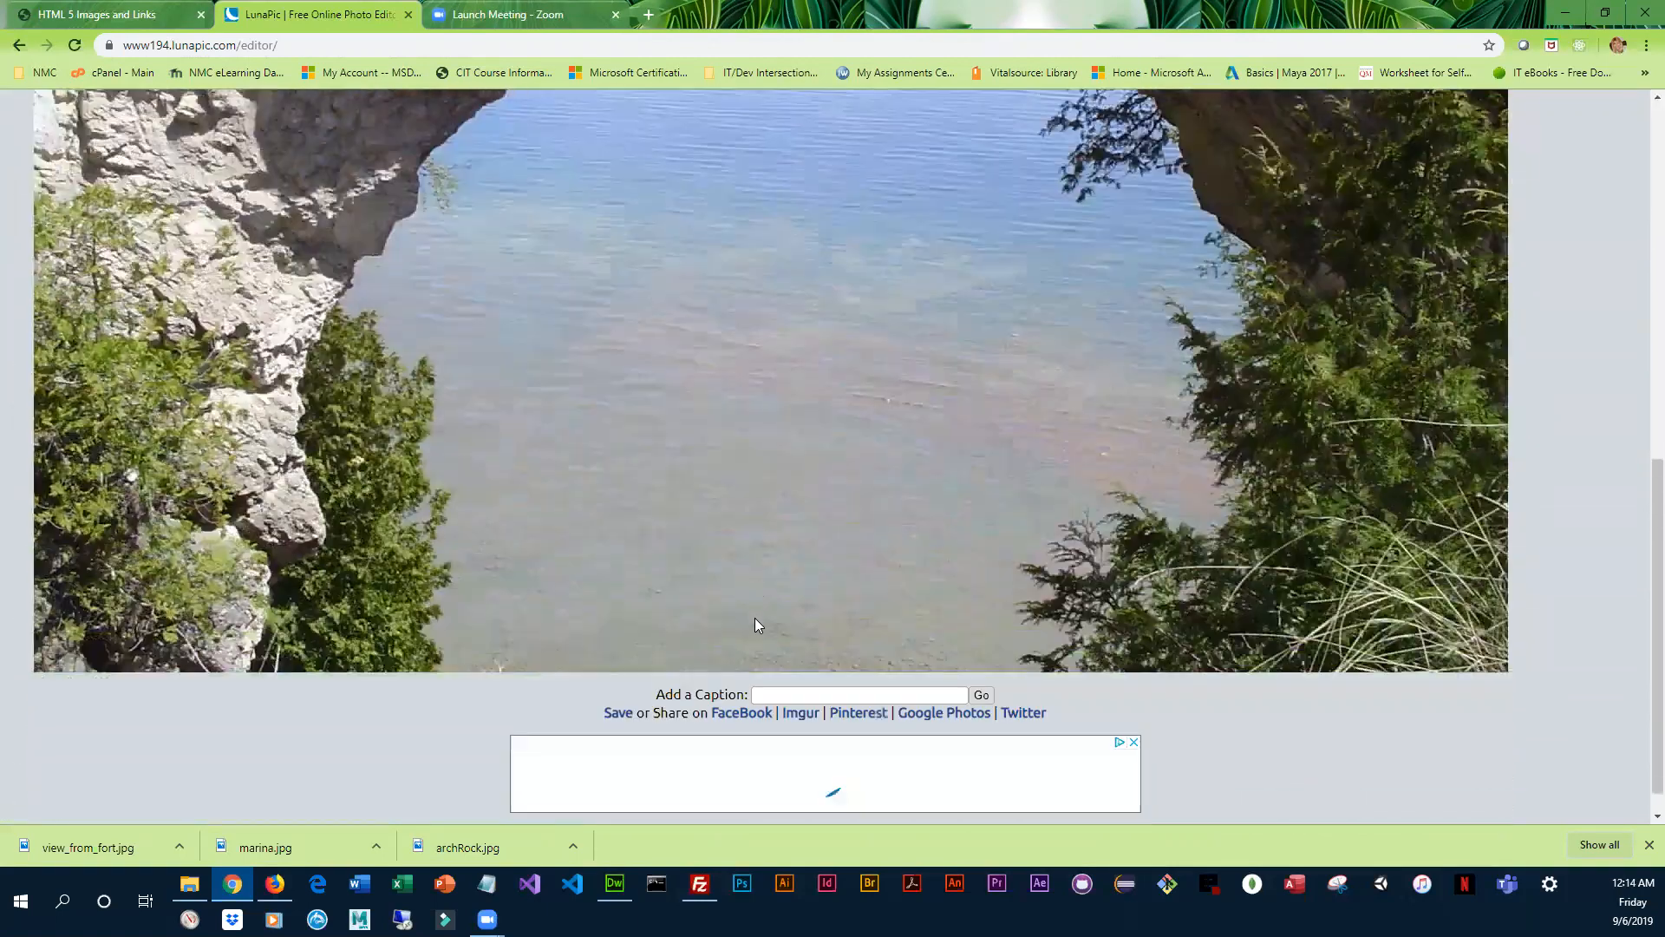
pyautogui.scroll(9, 756, 621)
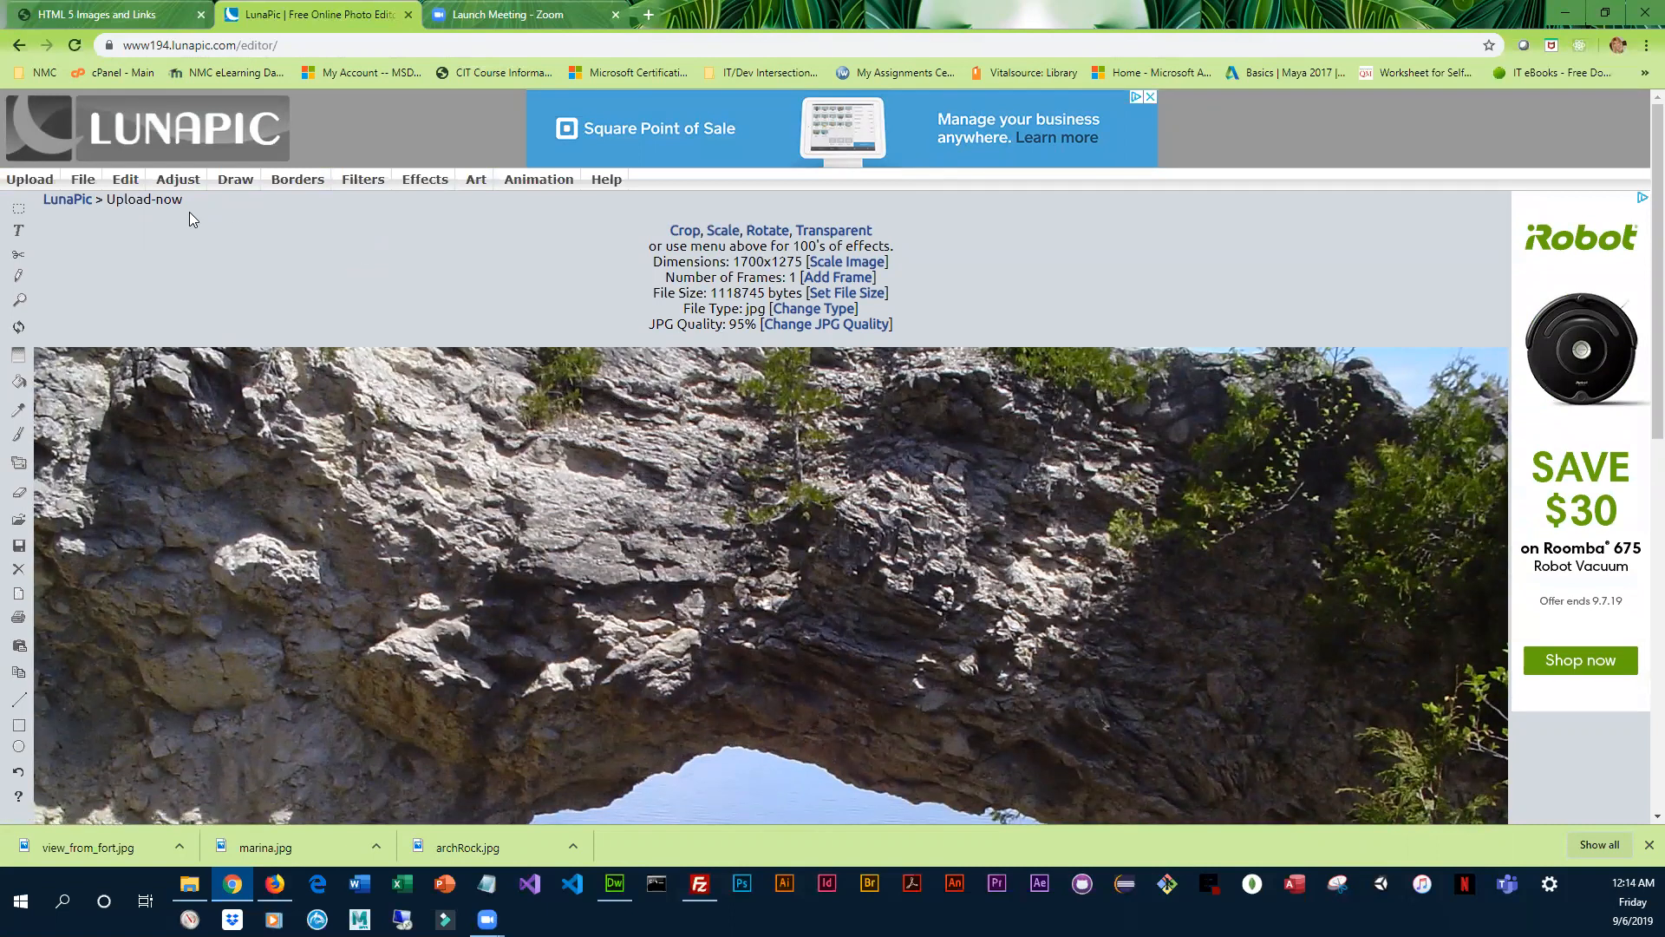
pyautogui.click(82, 180)
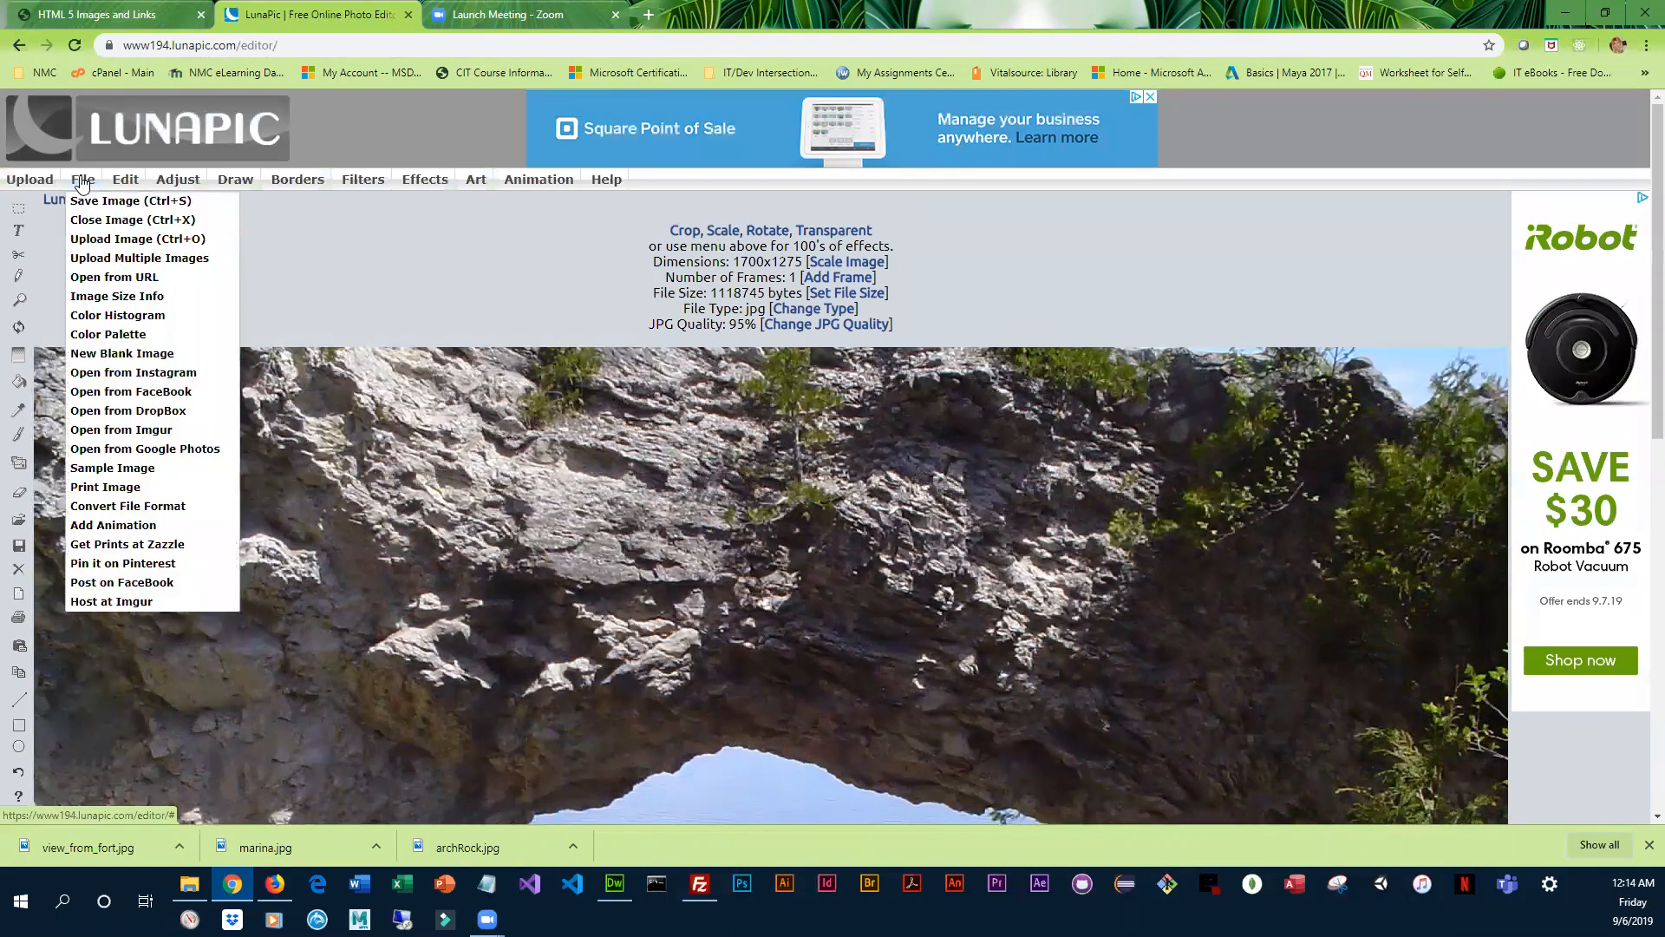
pyautogui.click(128, 297)
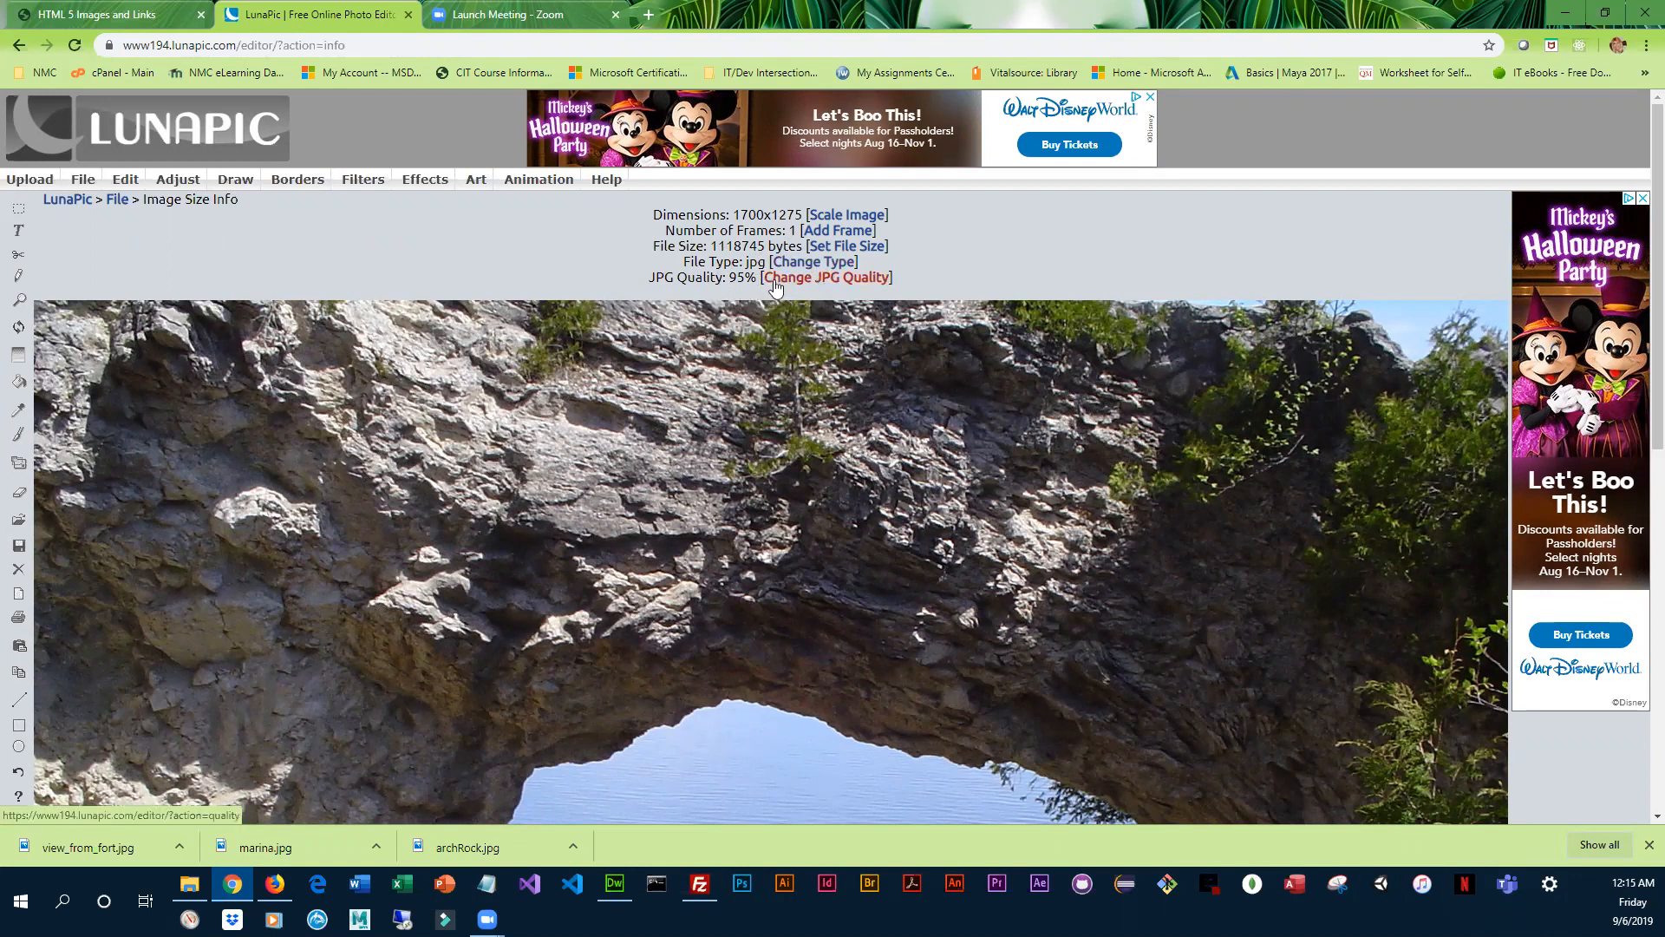
pyautogui.click(841, 279)
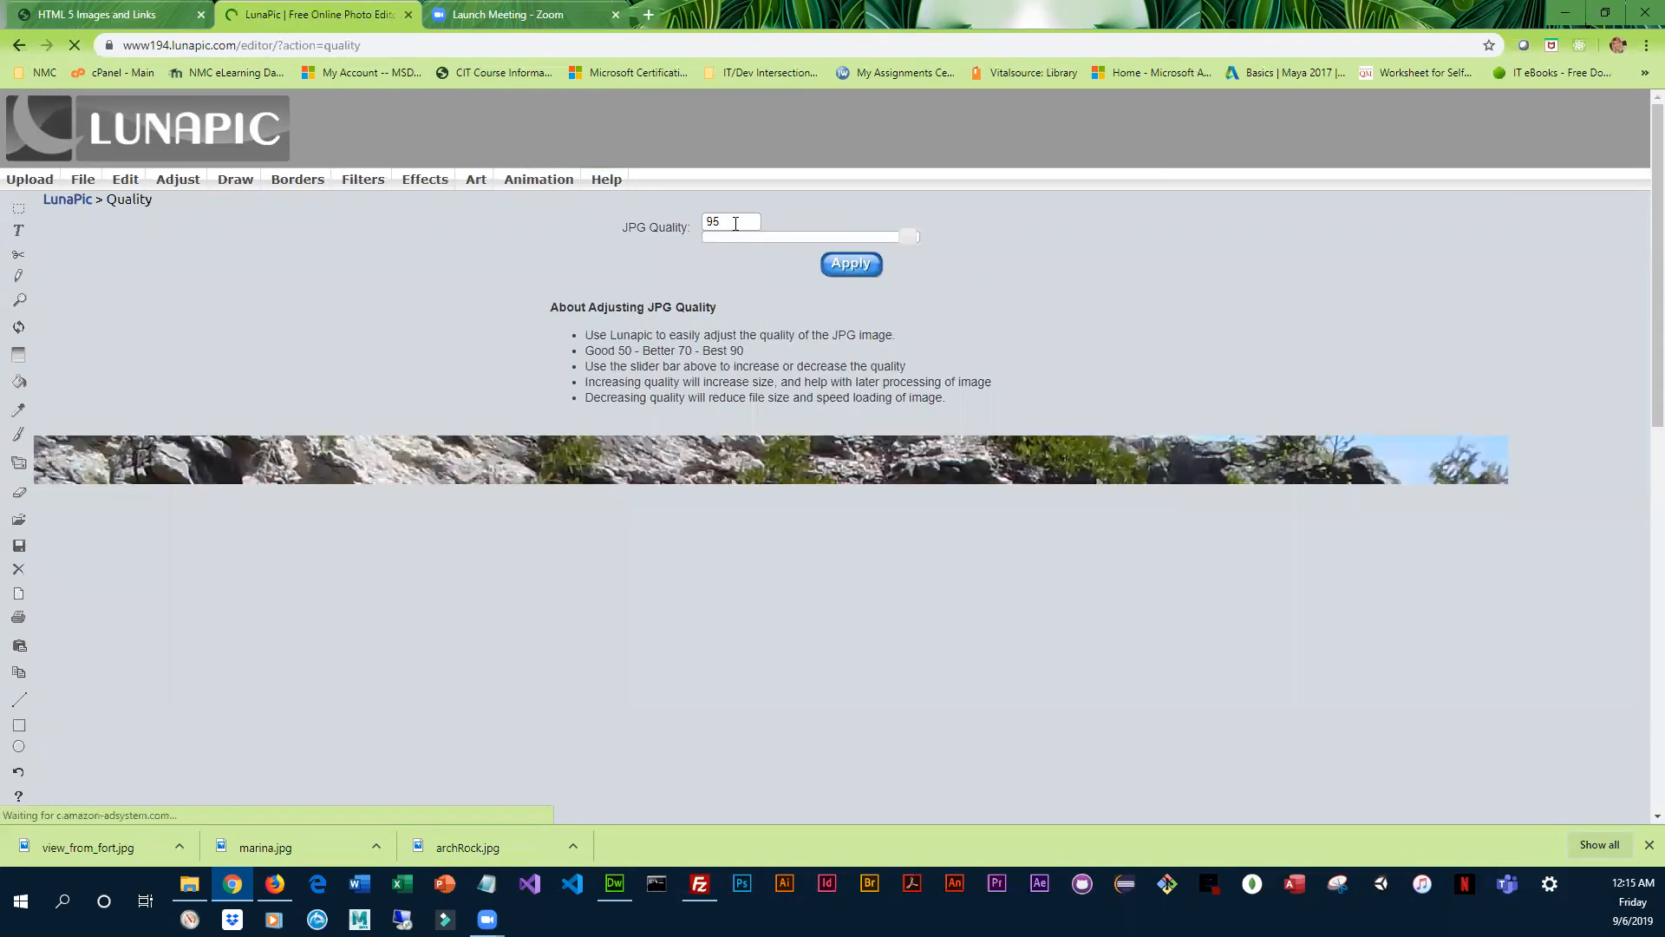
pyautogui.doubleClick(736, 224)
pyautogui.write('10')
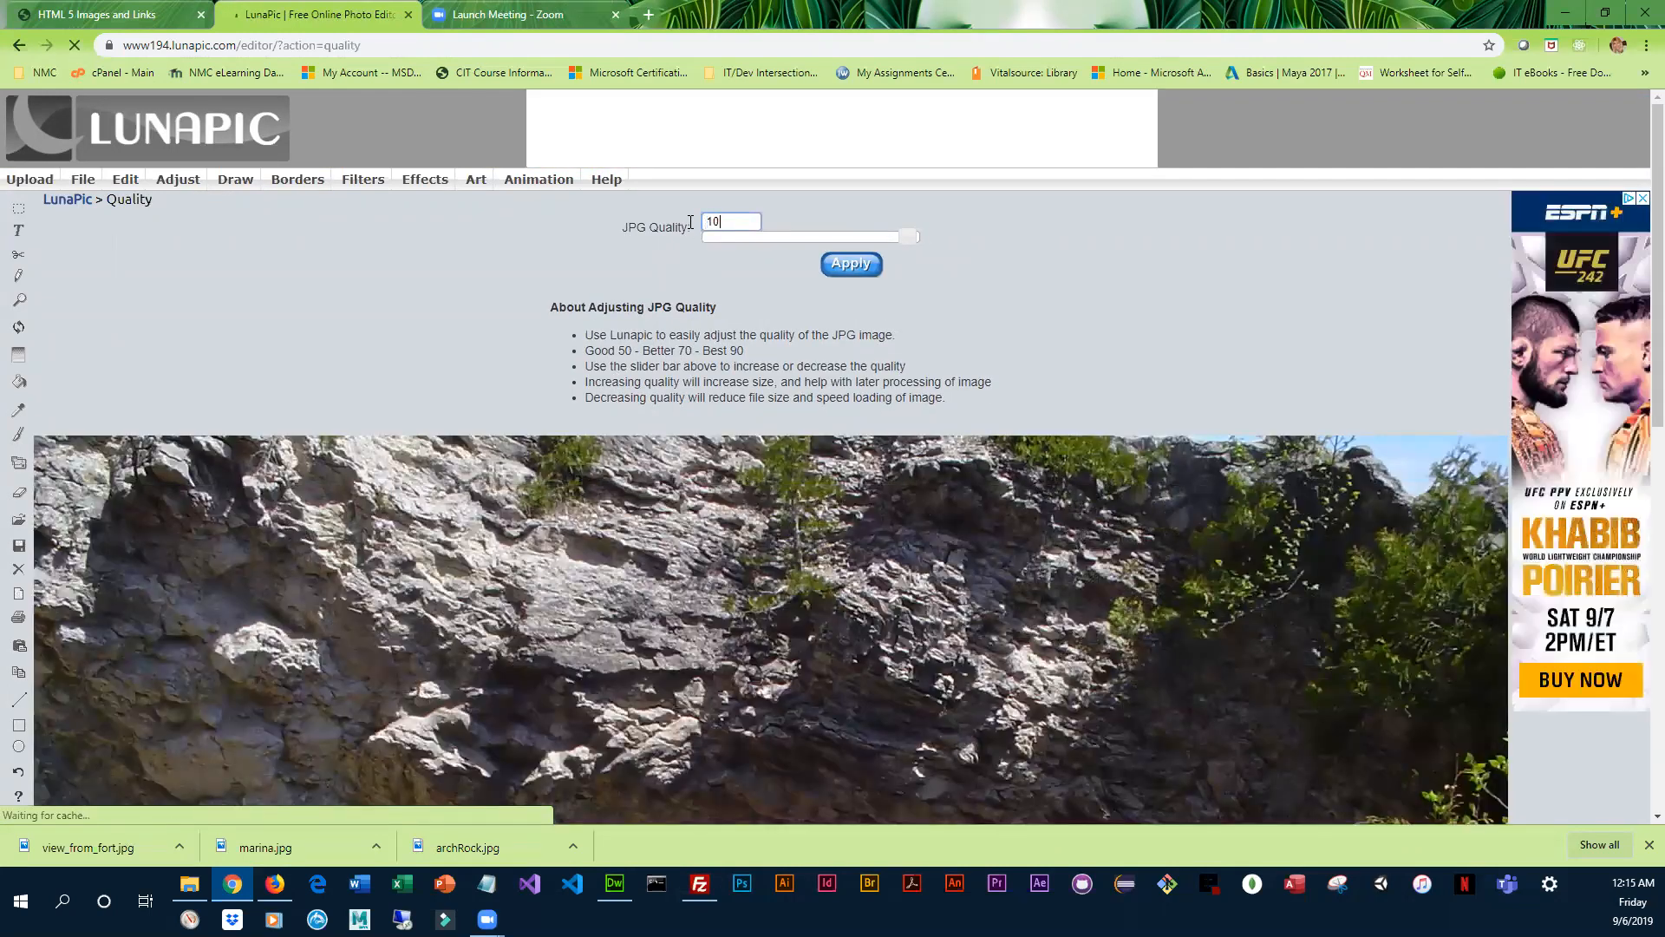
pyautogui.write('0')
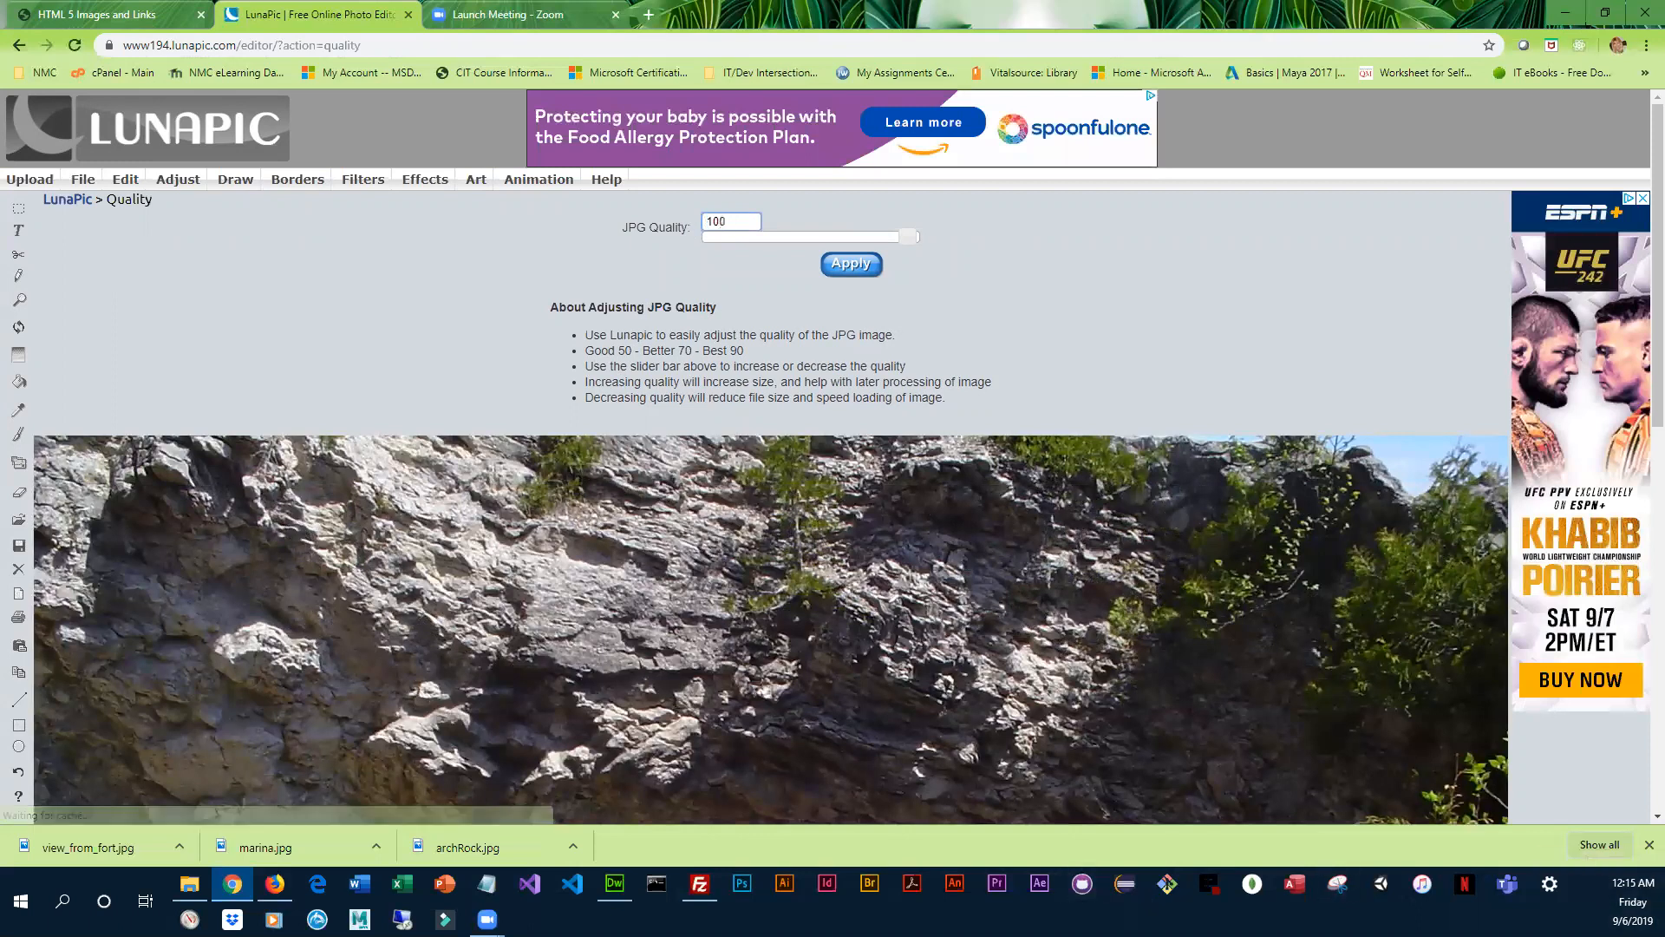
pyautogui.click(850, 265)
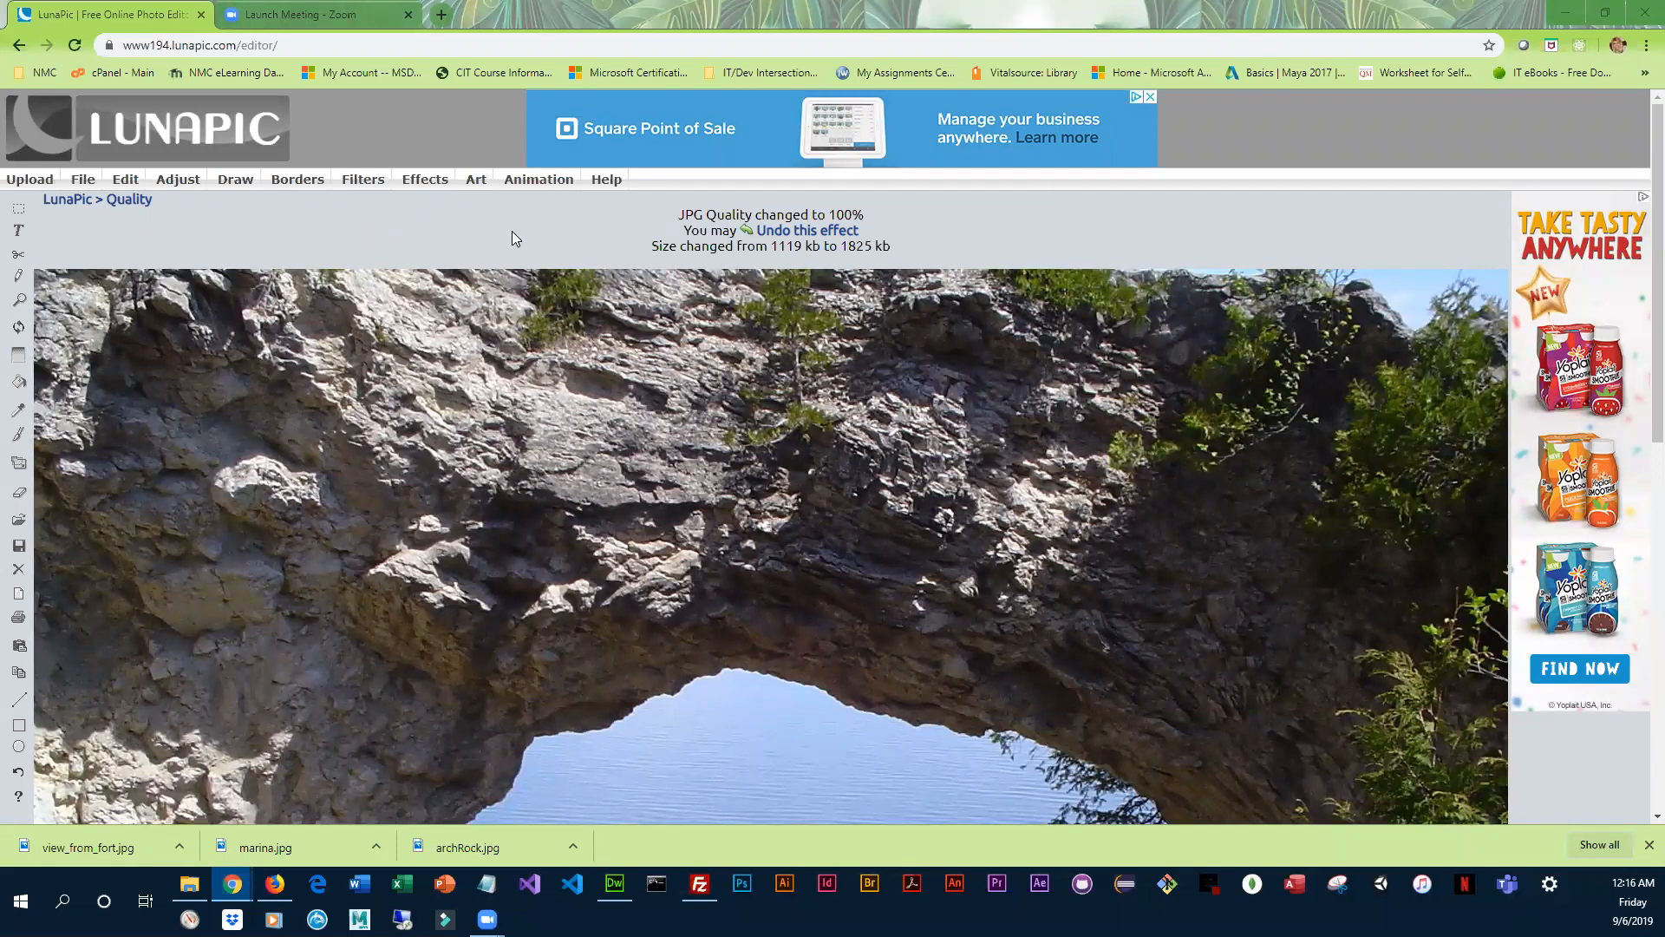
# - Show the photo's Image Size Info and resize the file towards a file size of 50KB
pyautogui.moveTo(84, 180)
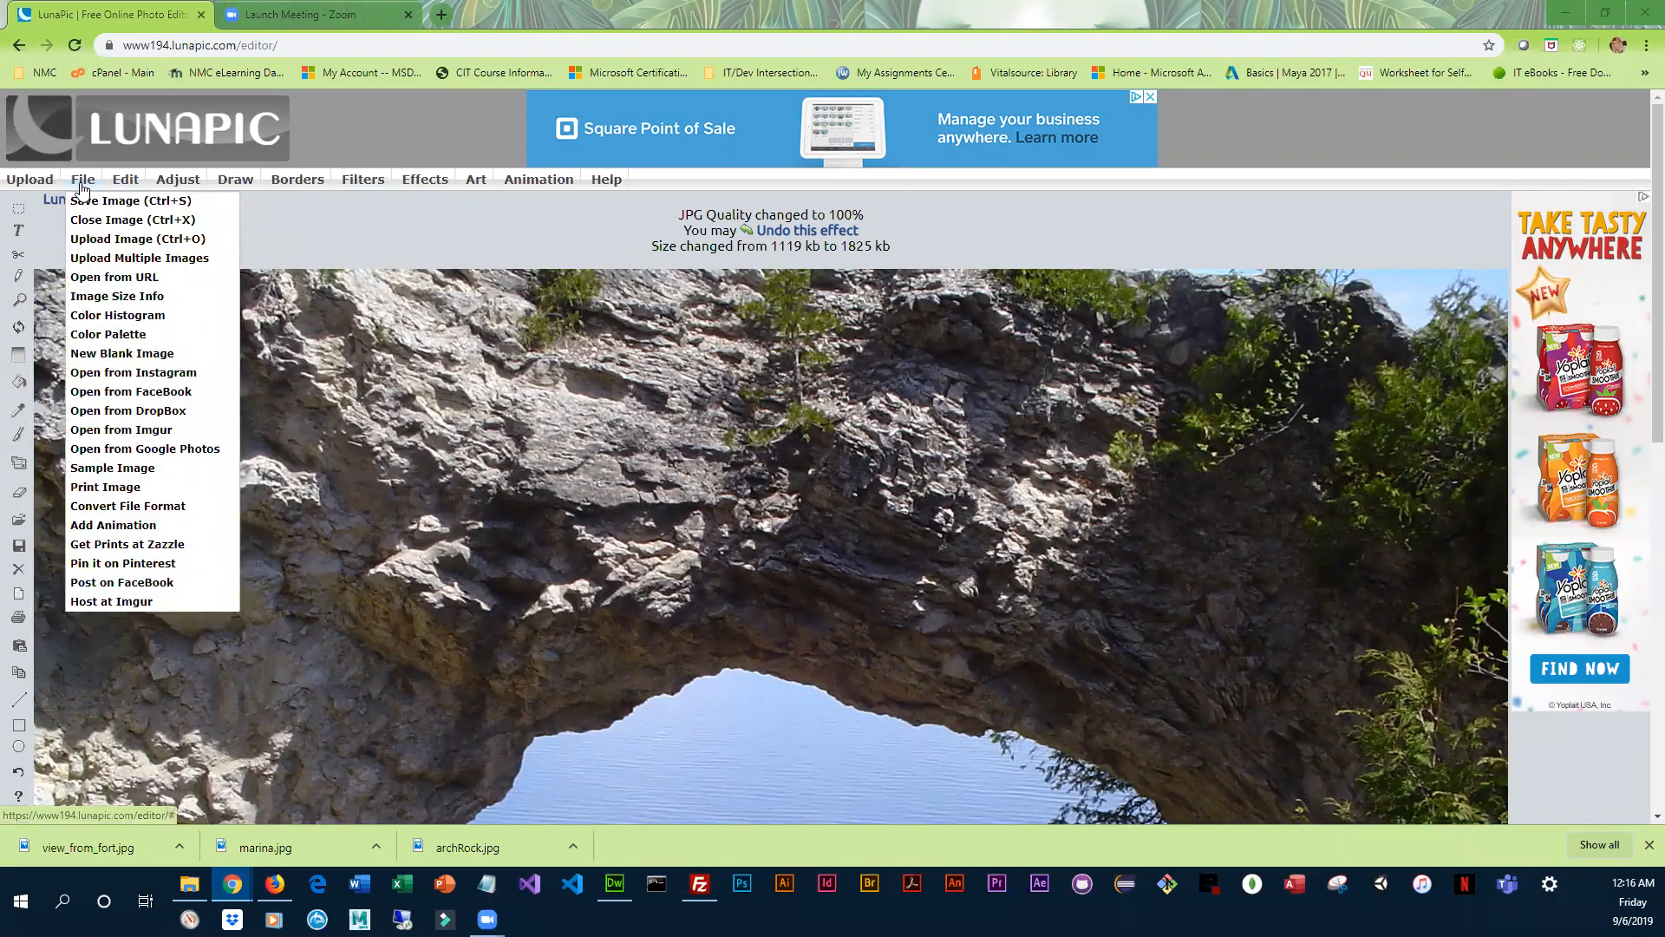
pyautogui.click(121, 296)
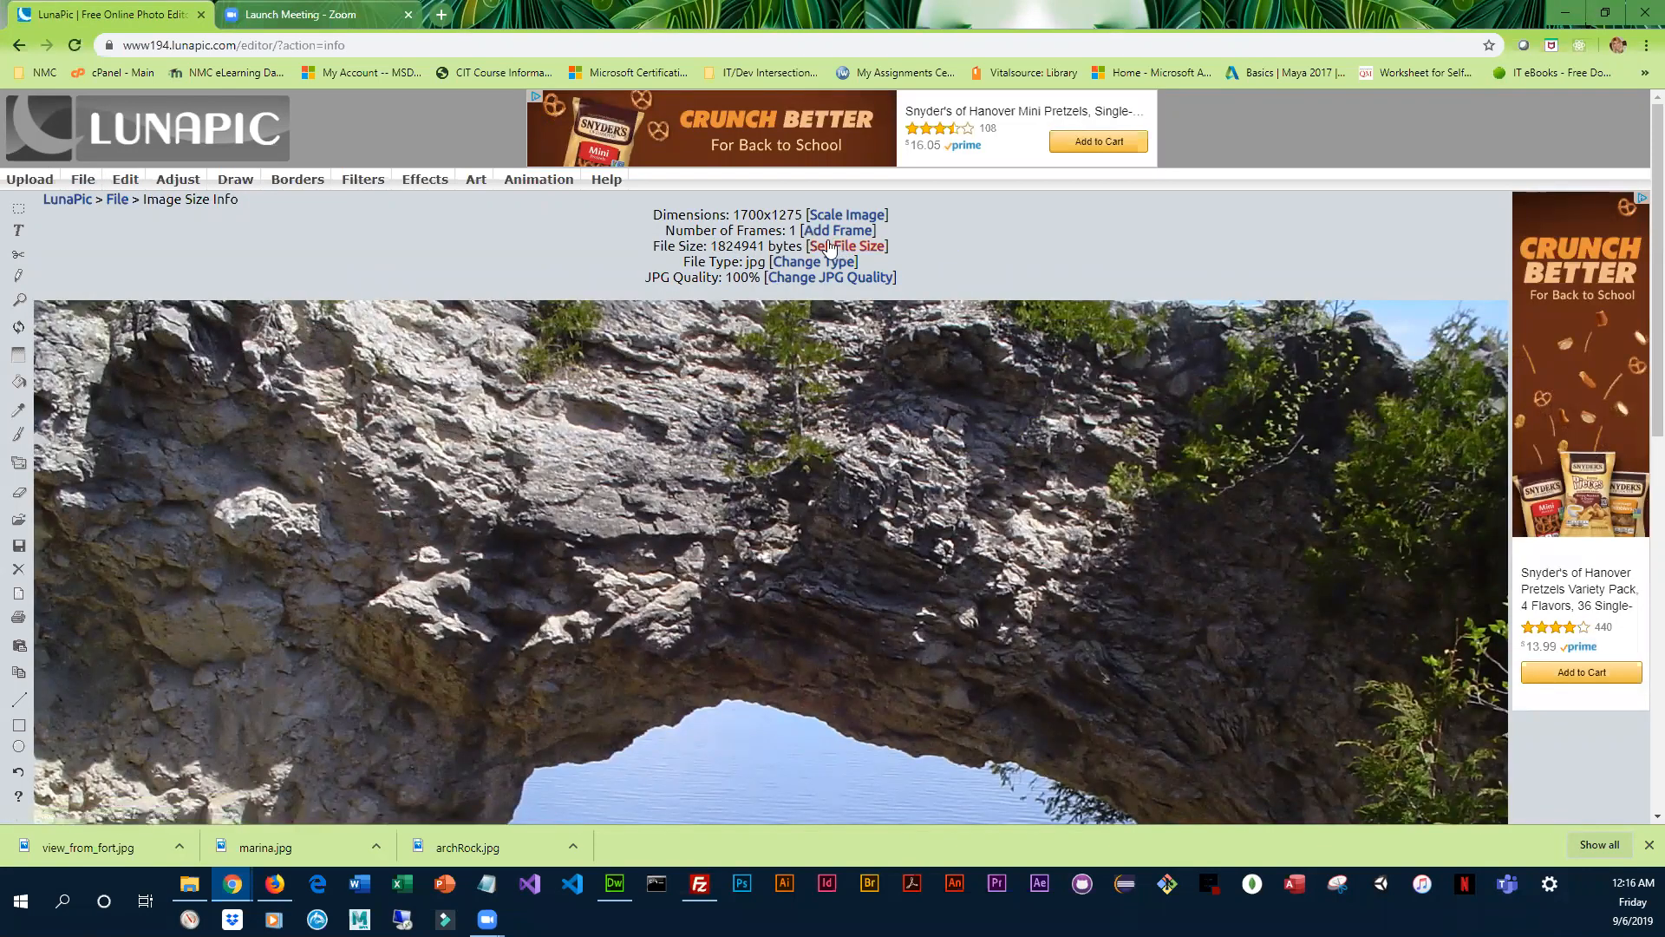
pyautogui.click(830, 247)
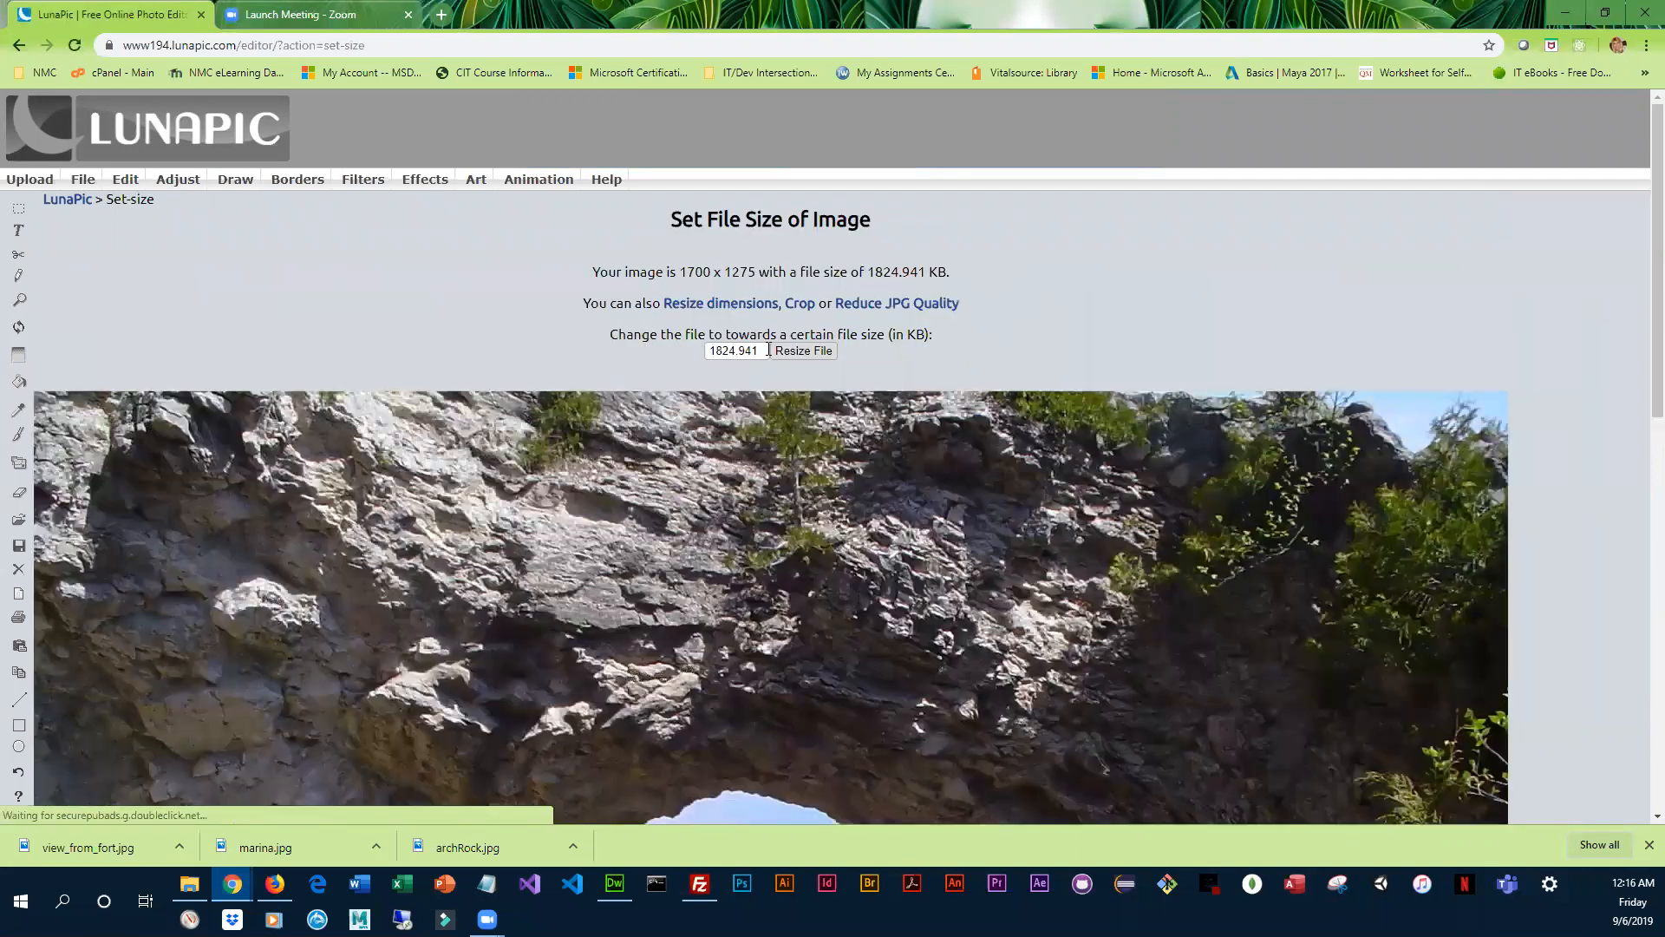
pyautogui.moveTo(769, 351); pyautogui.dragTo(663, 346)
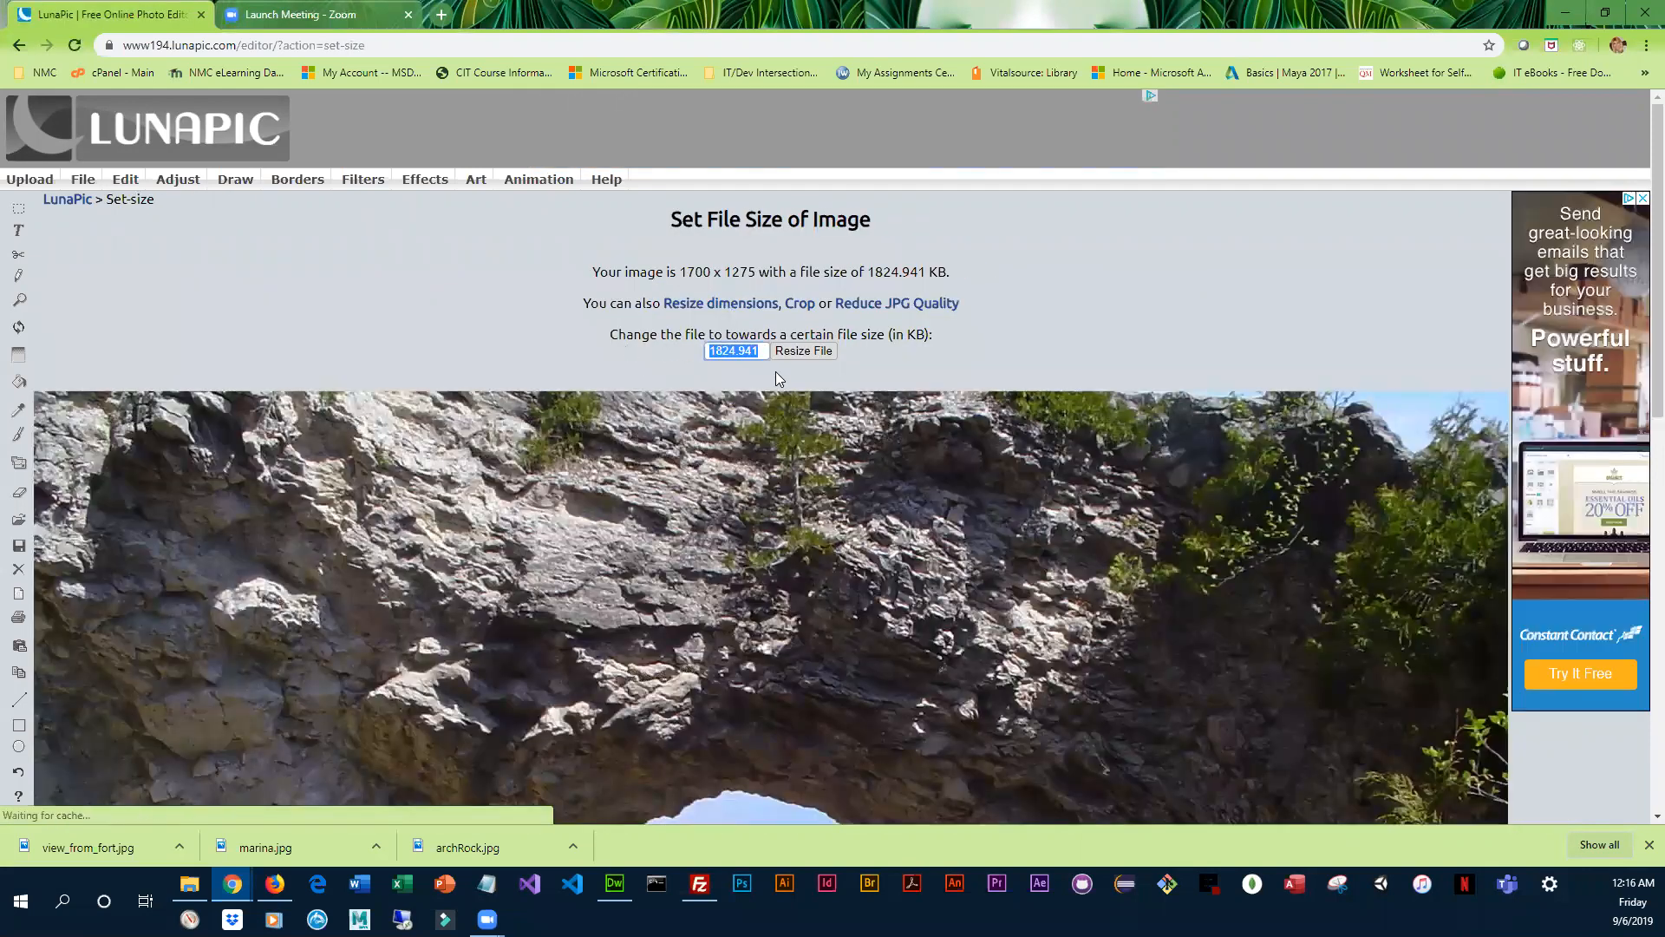
pyautogui.write('50KB')
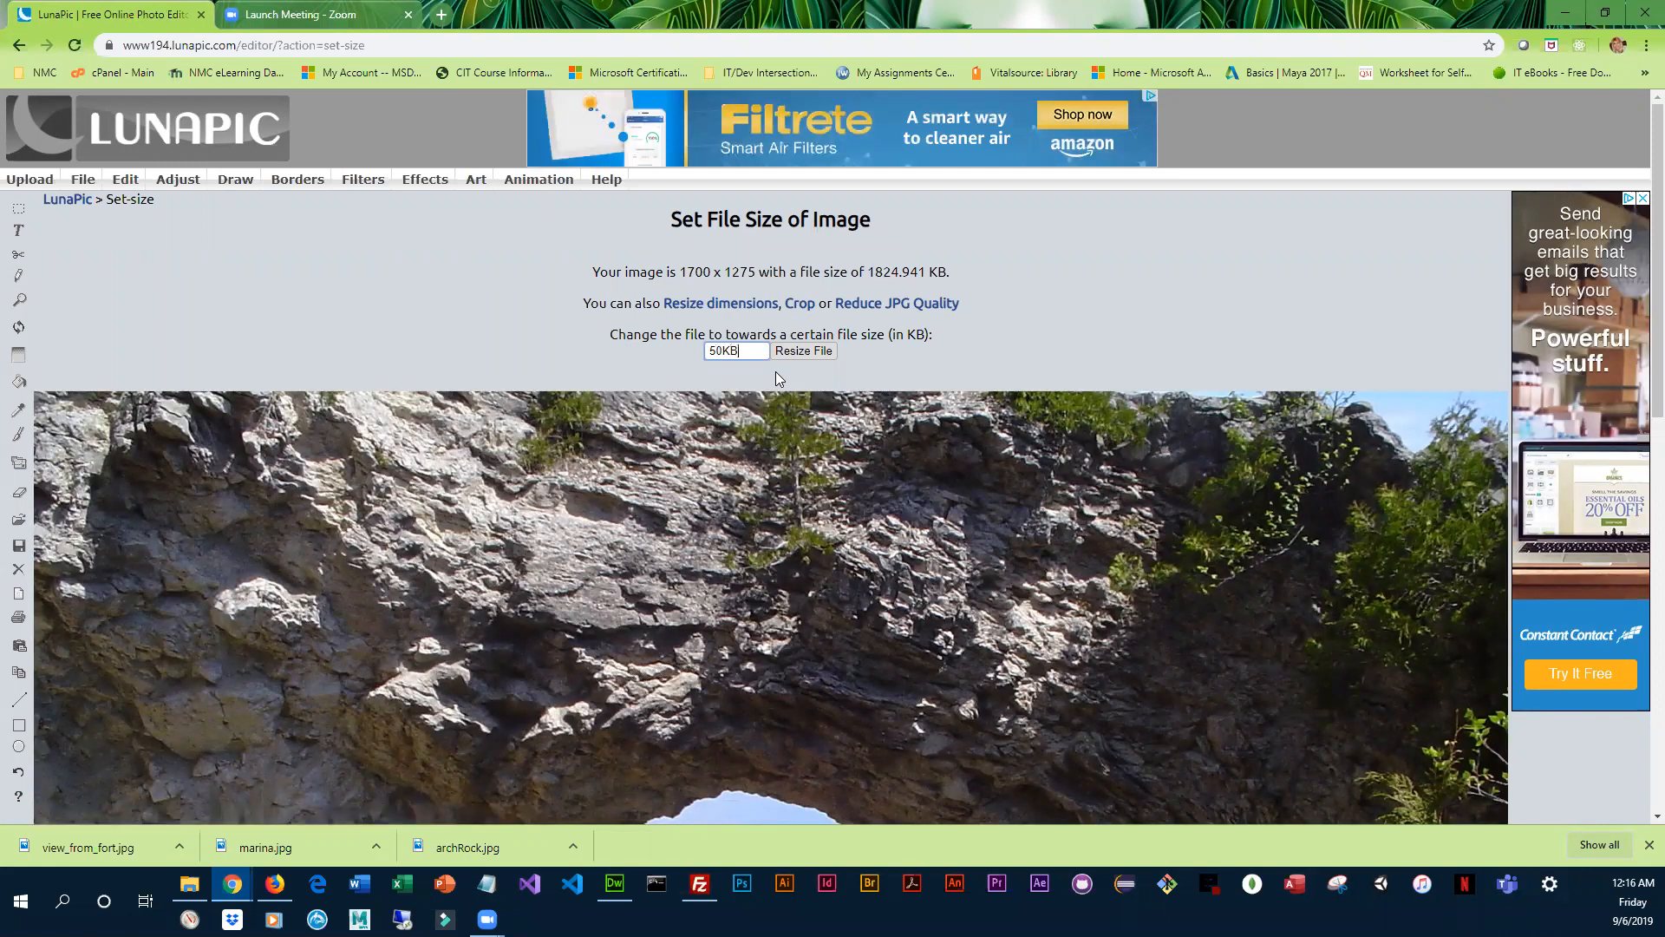
pyautogui.click(807, 351)
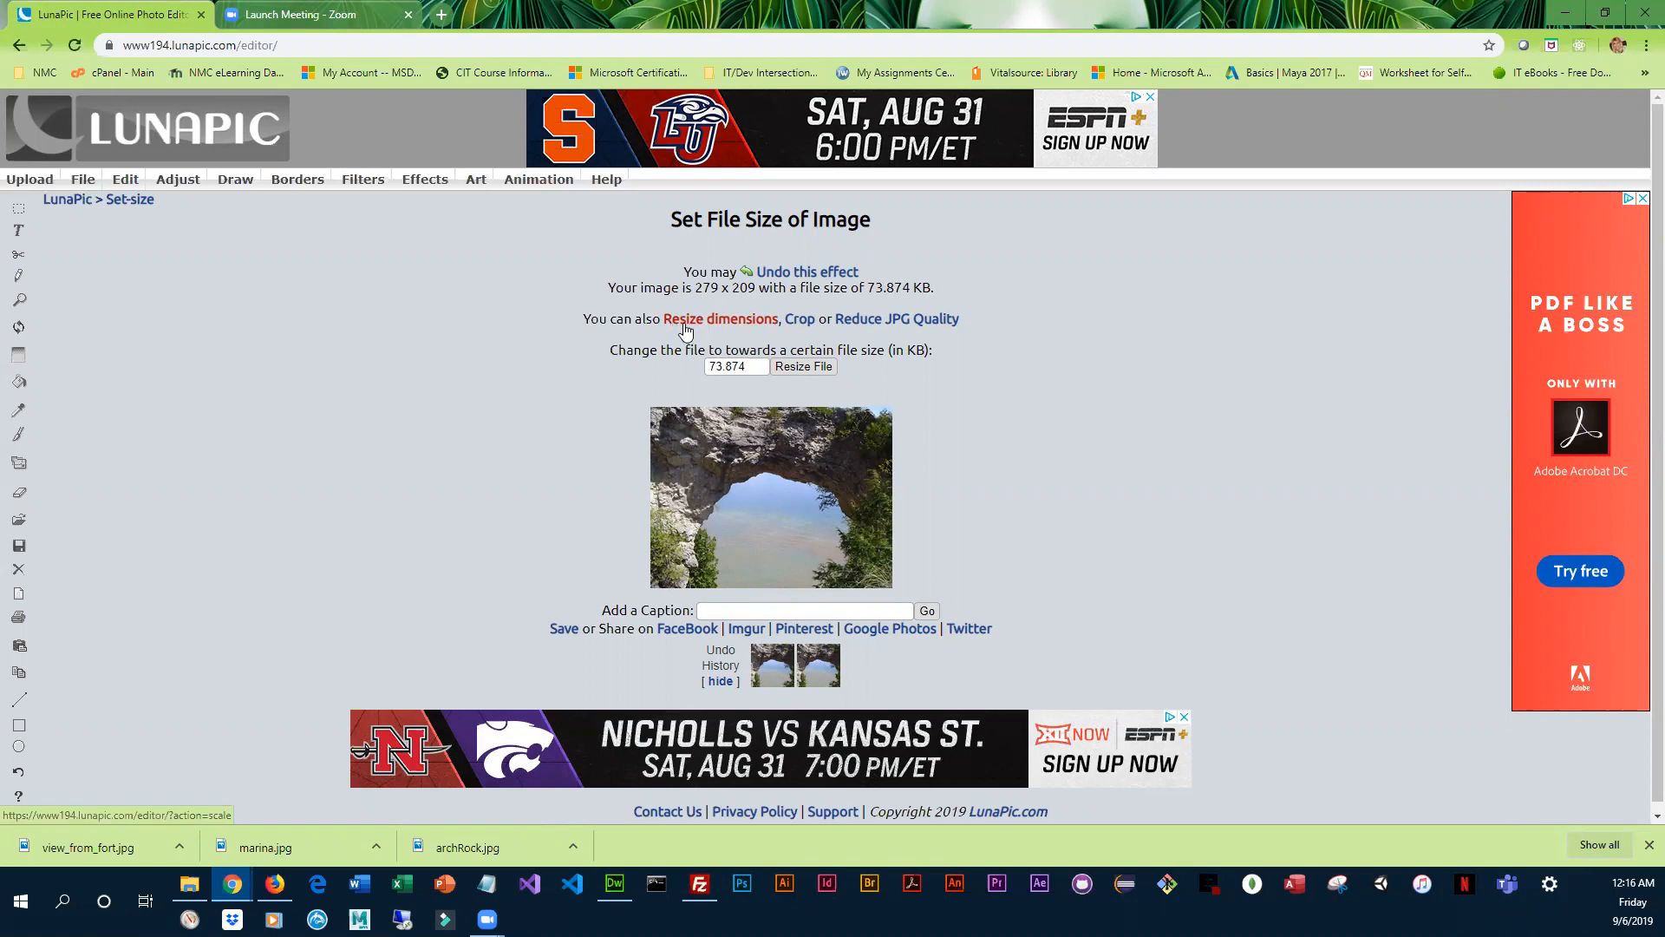
# - Scale the arch photo to a width of 400 and a height of 300
pyautogui.click(742, 328)
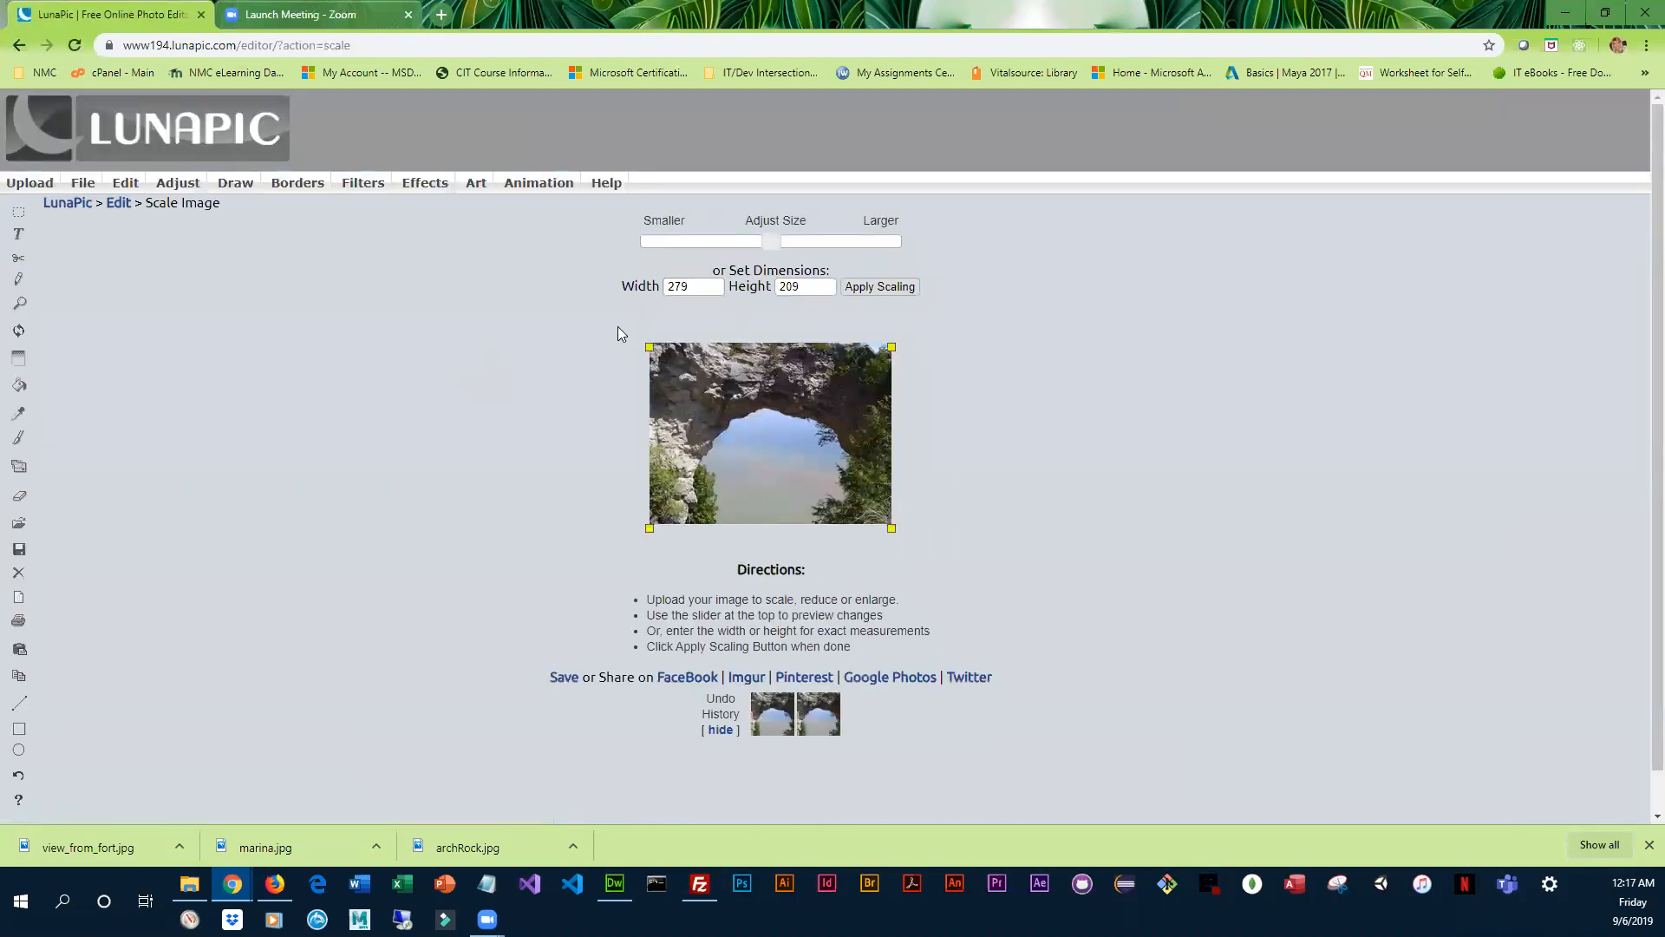
pyautogui.hotkey('ctrl', 'a')
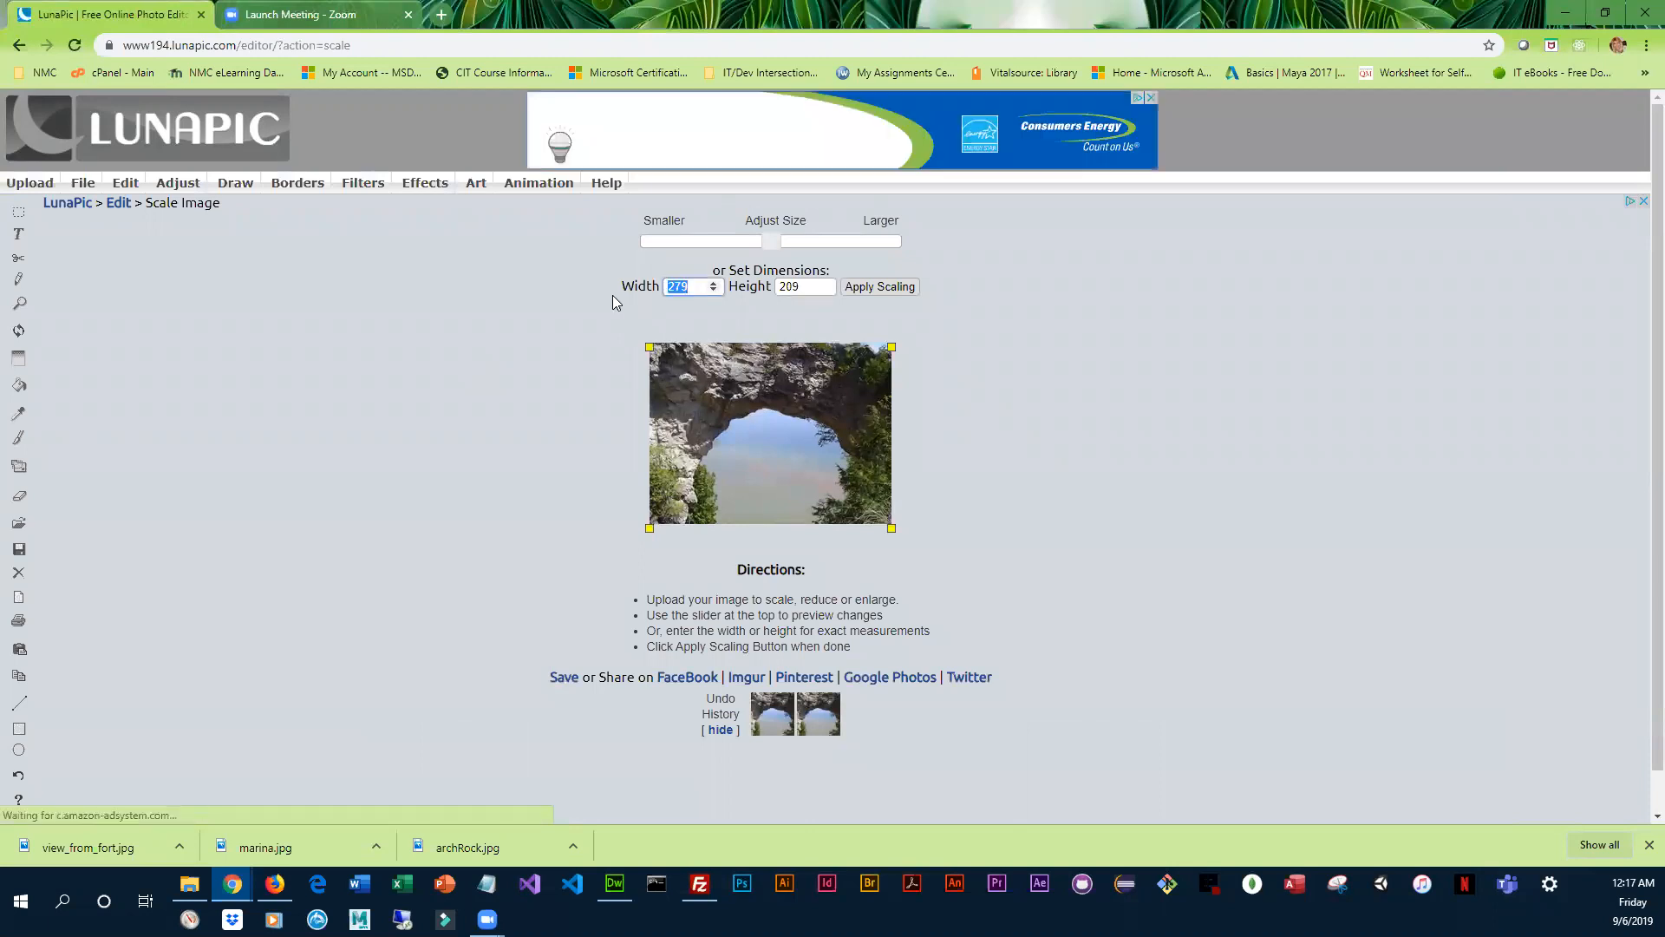
pyautogui.write('40')
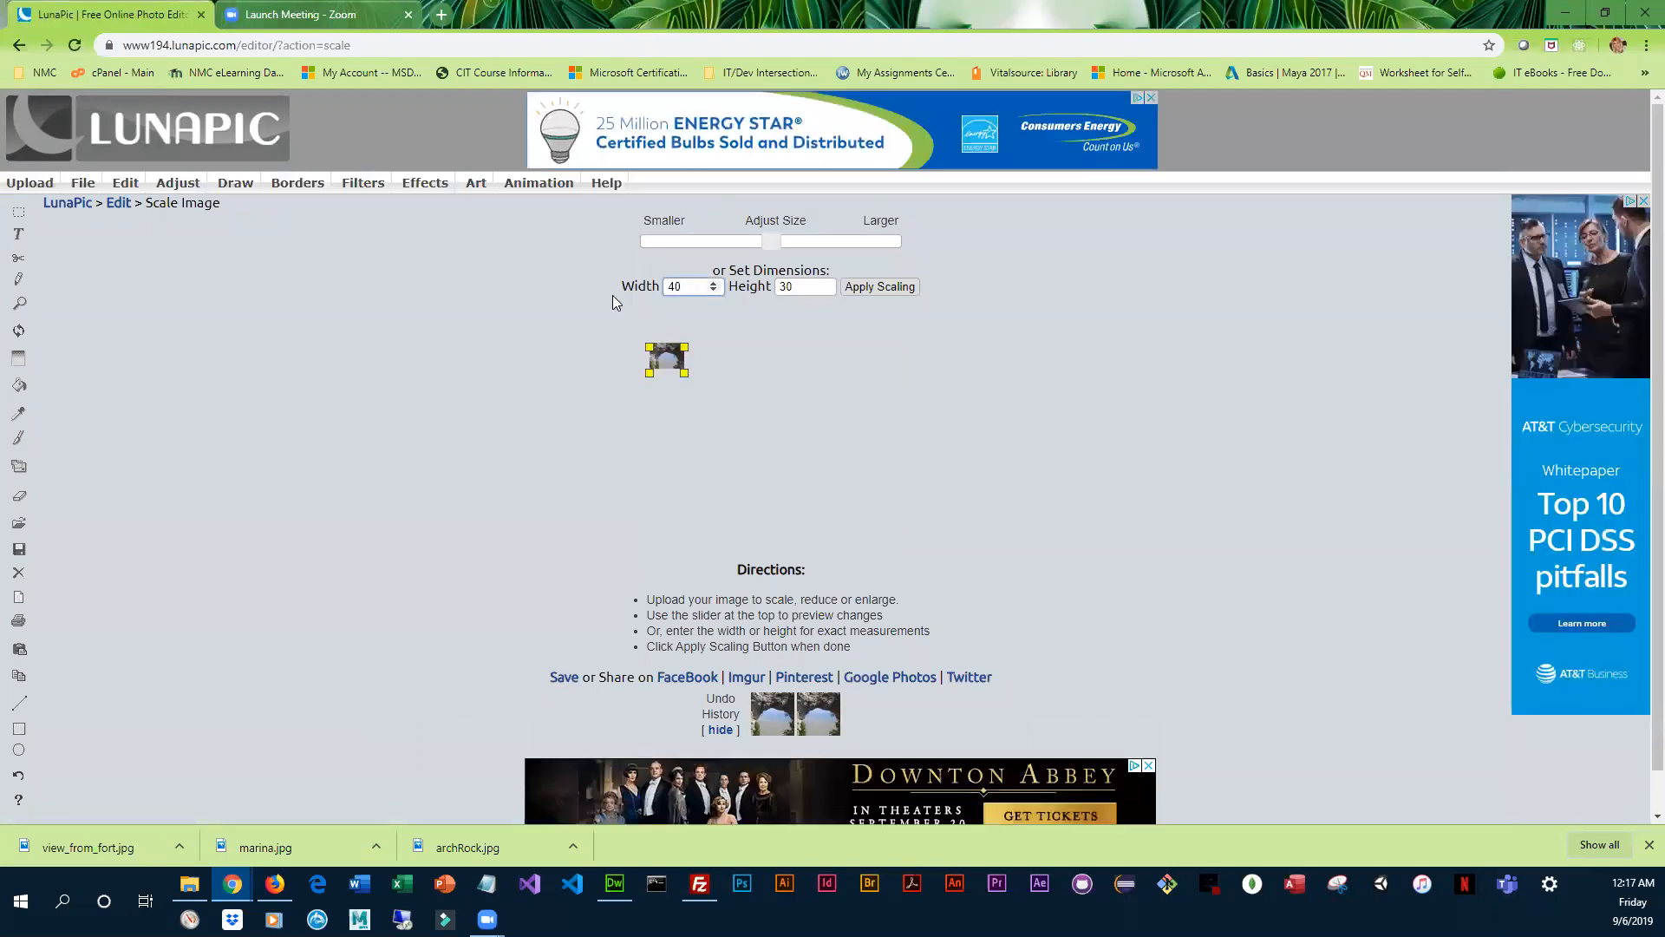
pyautogui.write('0')
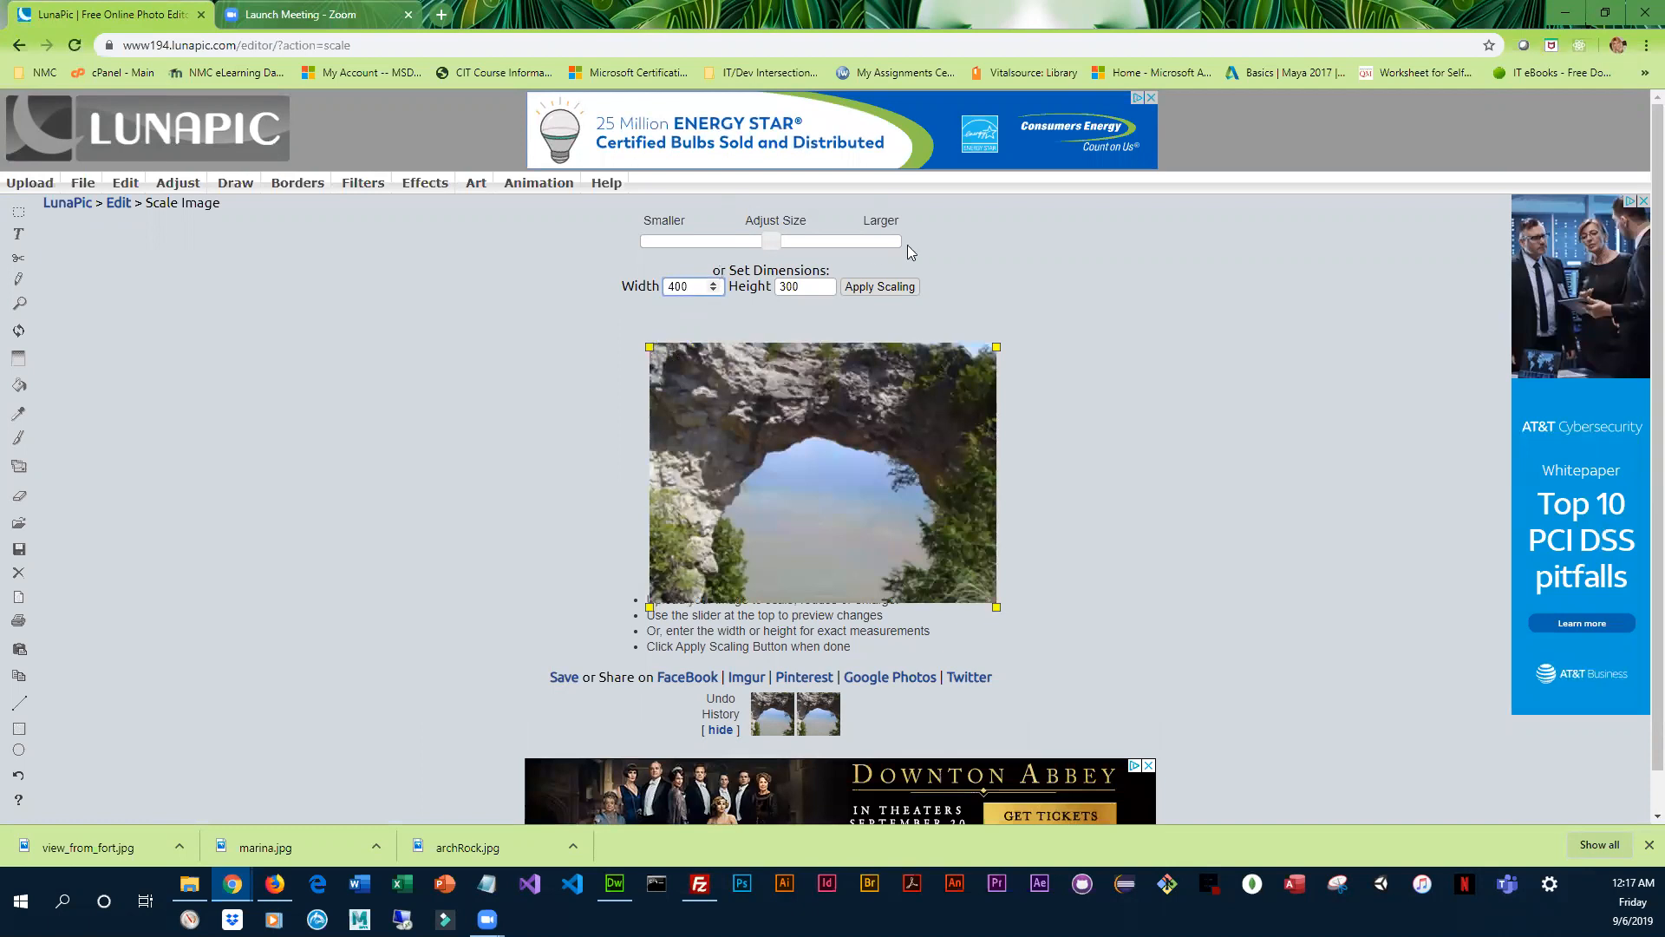
pyautogui.click(897, 287)
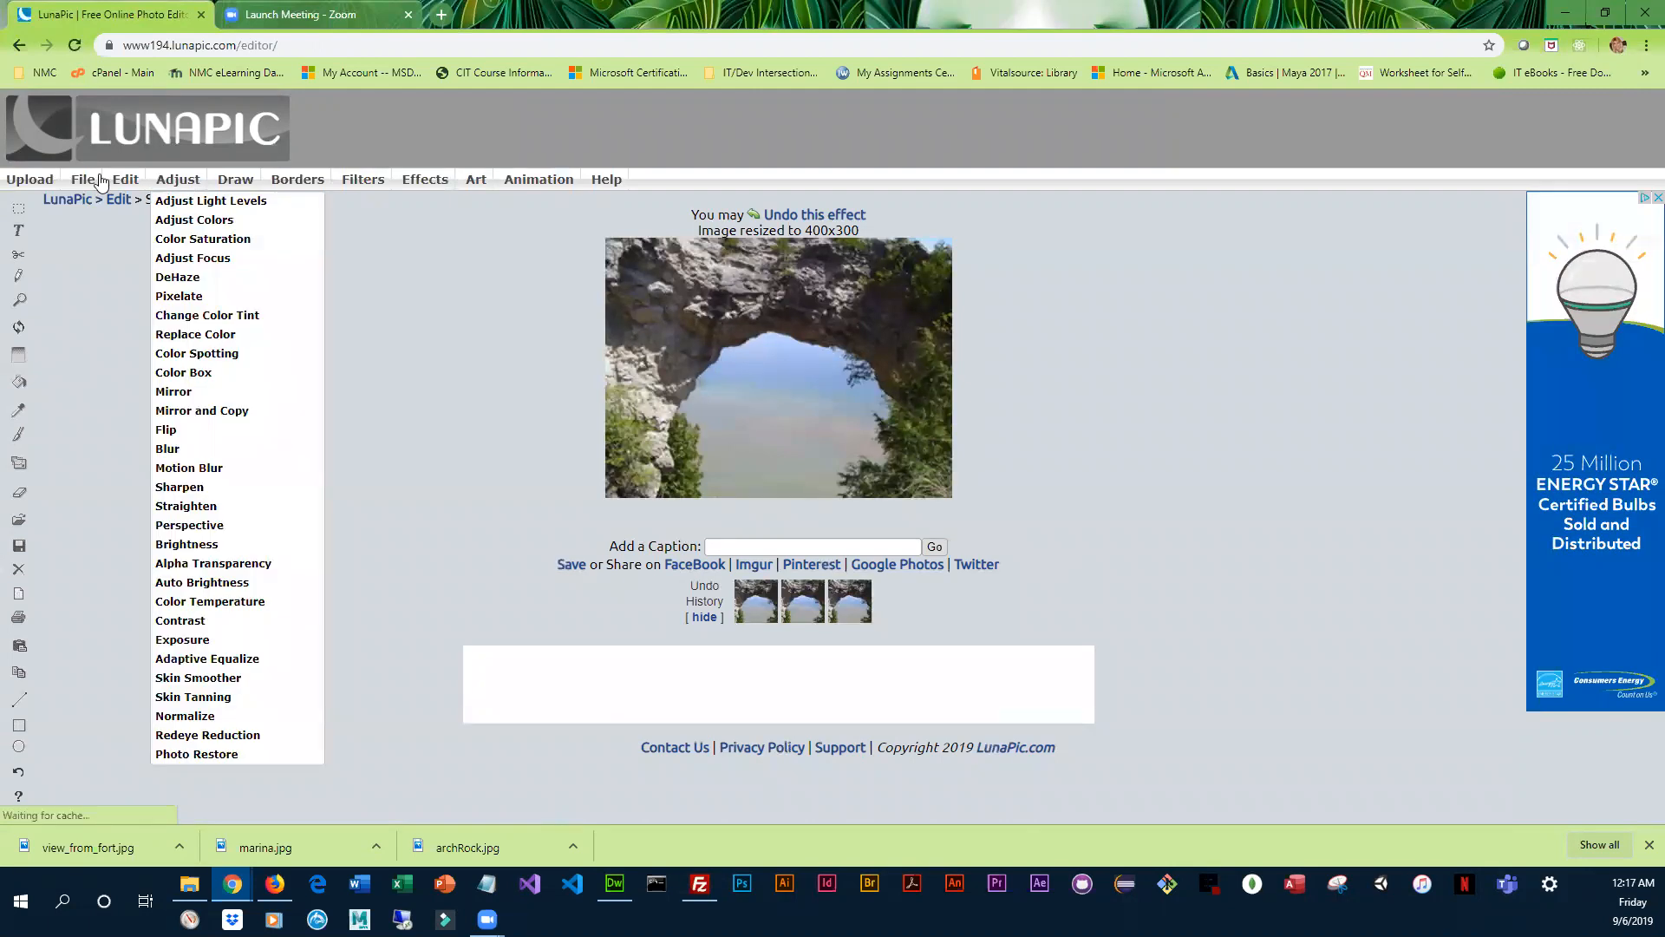
# - Show the scaled photo's Image Size Info and change its JPG quality to 94
pyautogui.moveTo(87, 180)
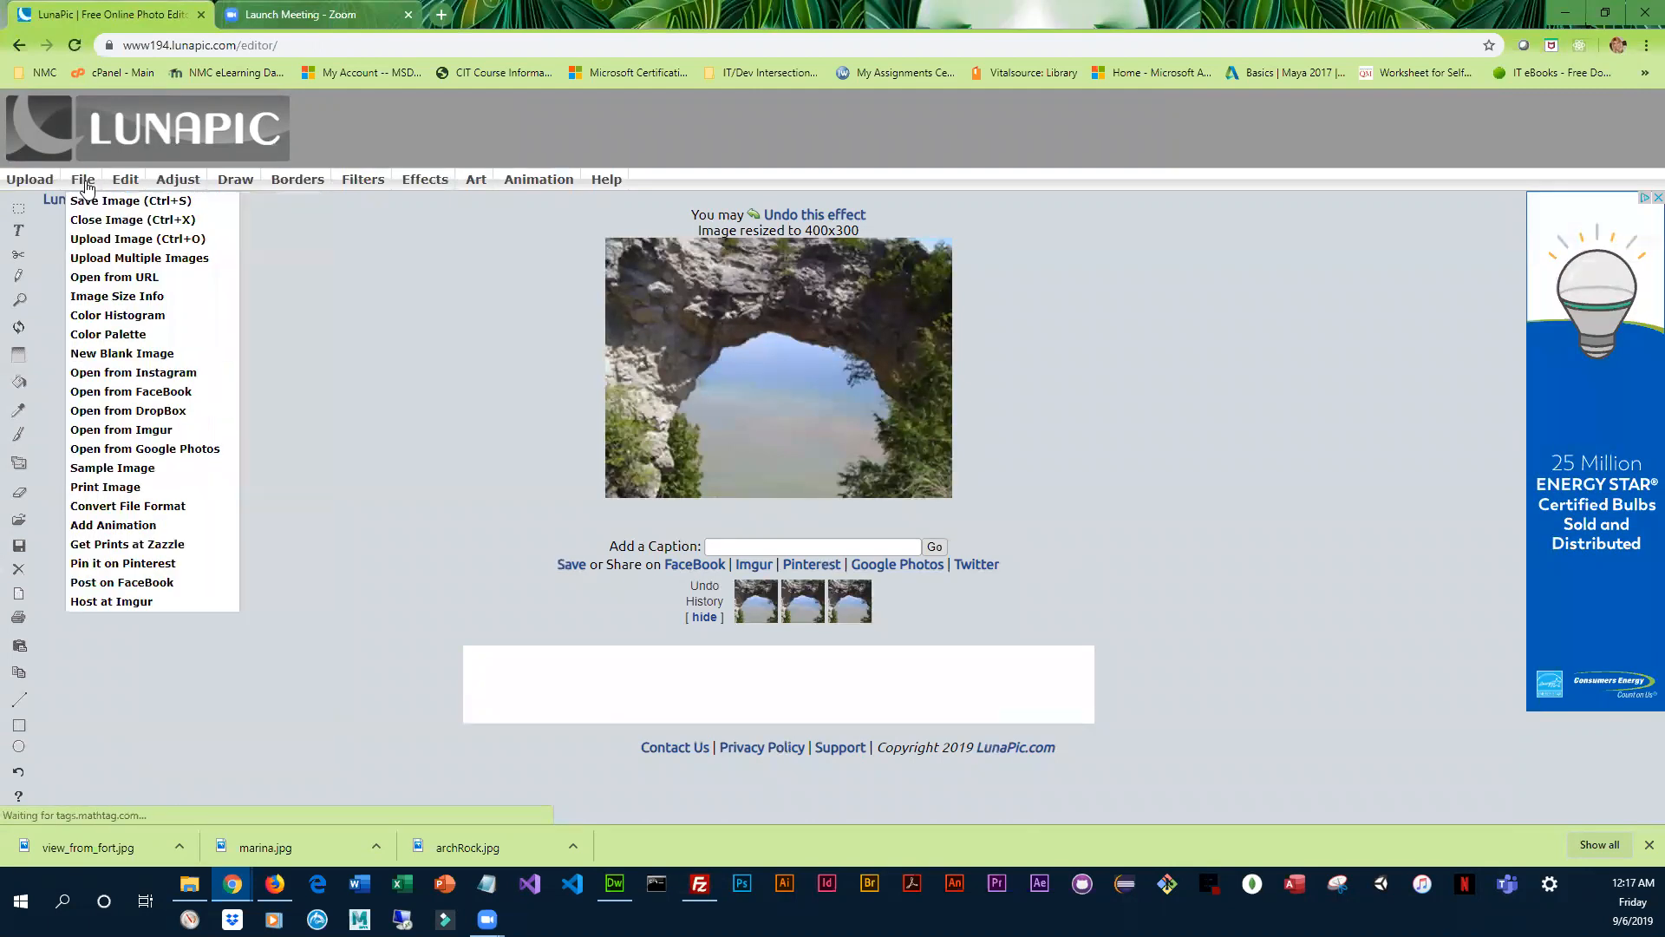
pyautogui.click(121, 299)
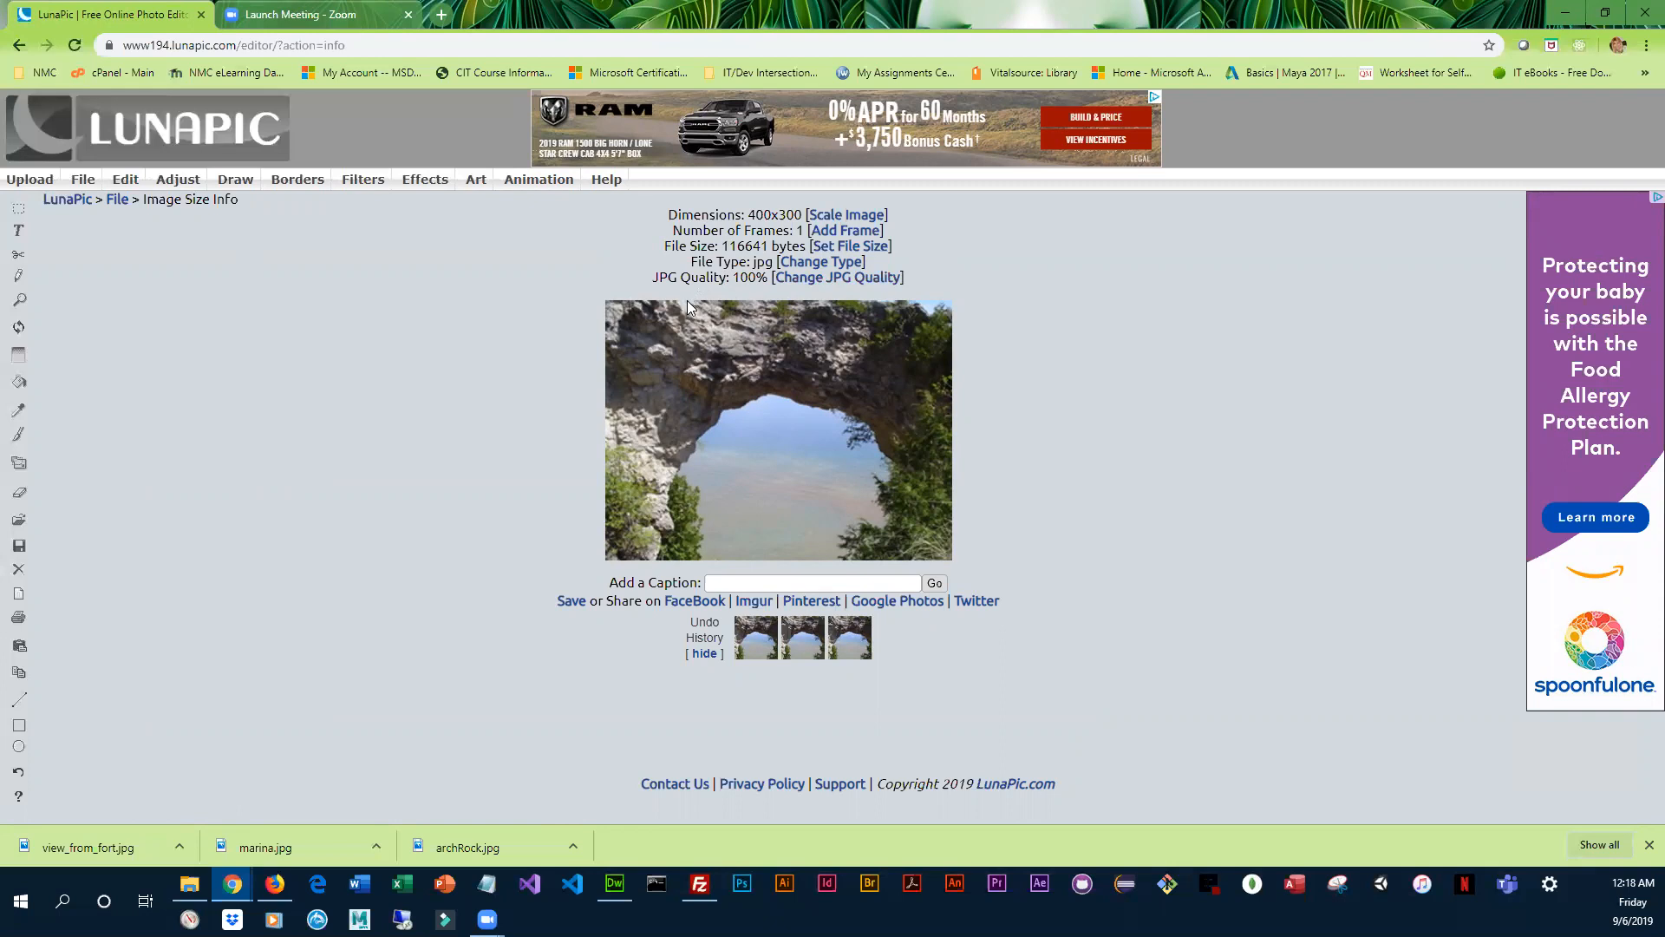
pyautogui.click(841, 279)
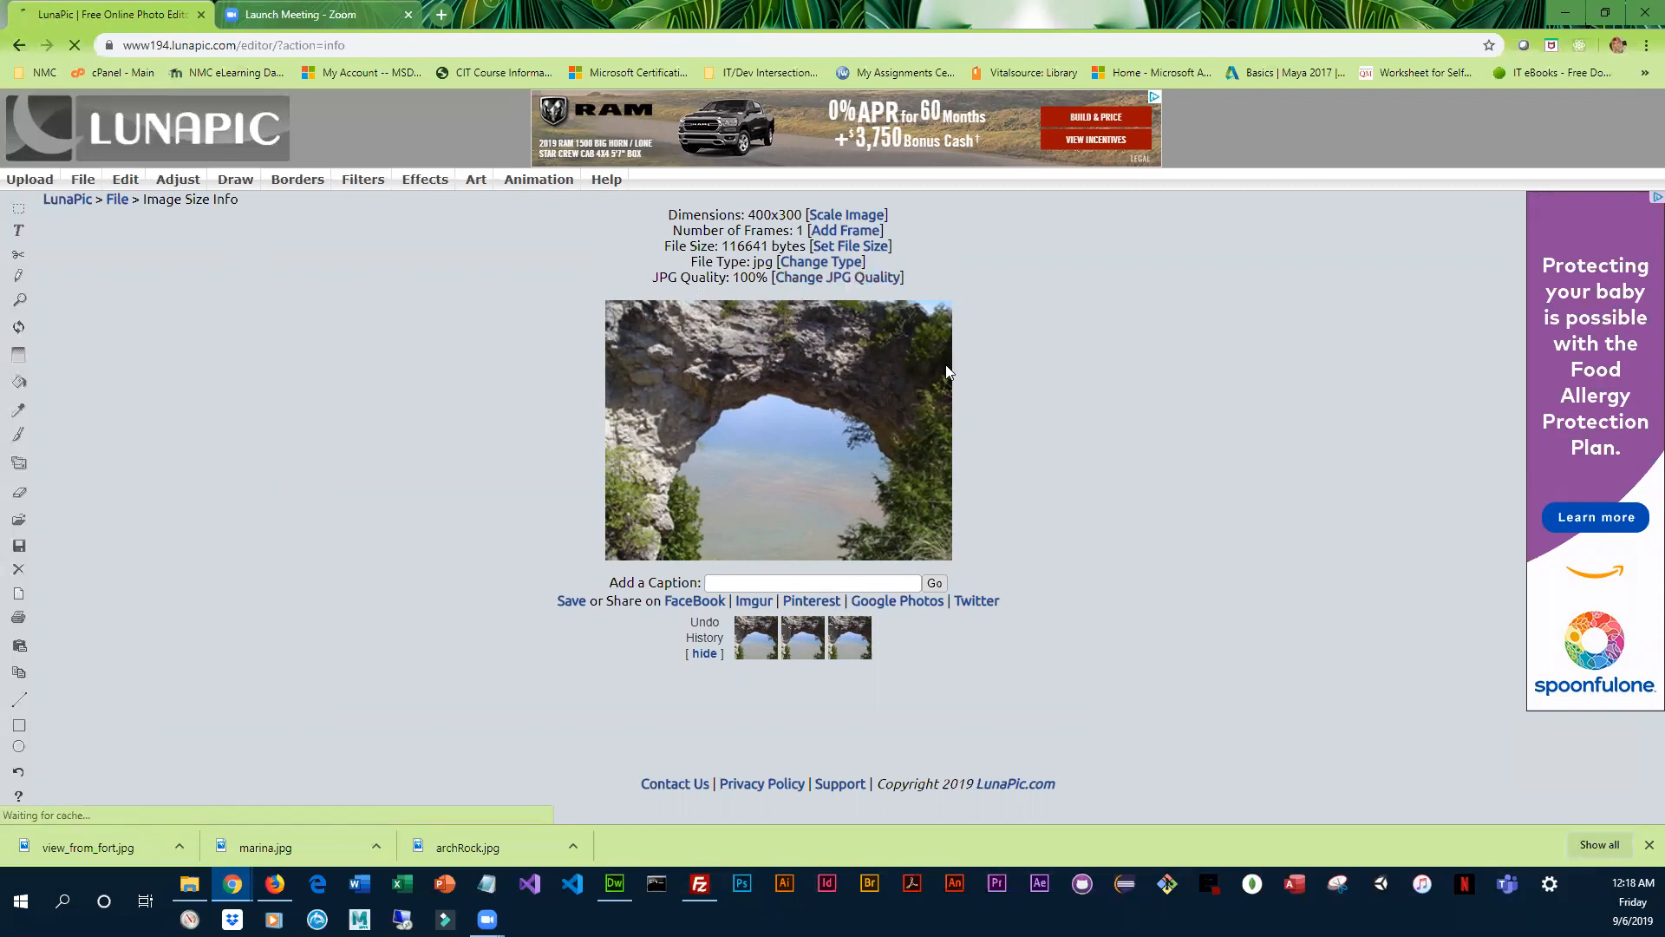
pyautogui.moveTo(732, 222); pyautogui.dragTo(661, 221)
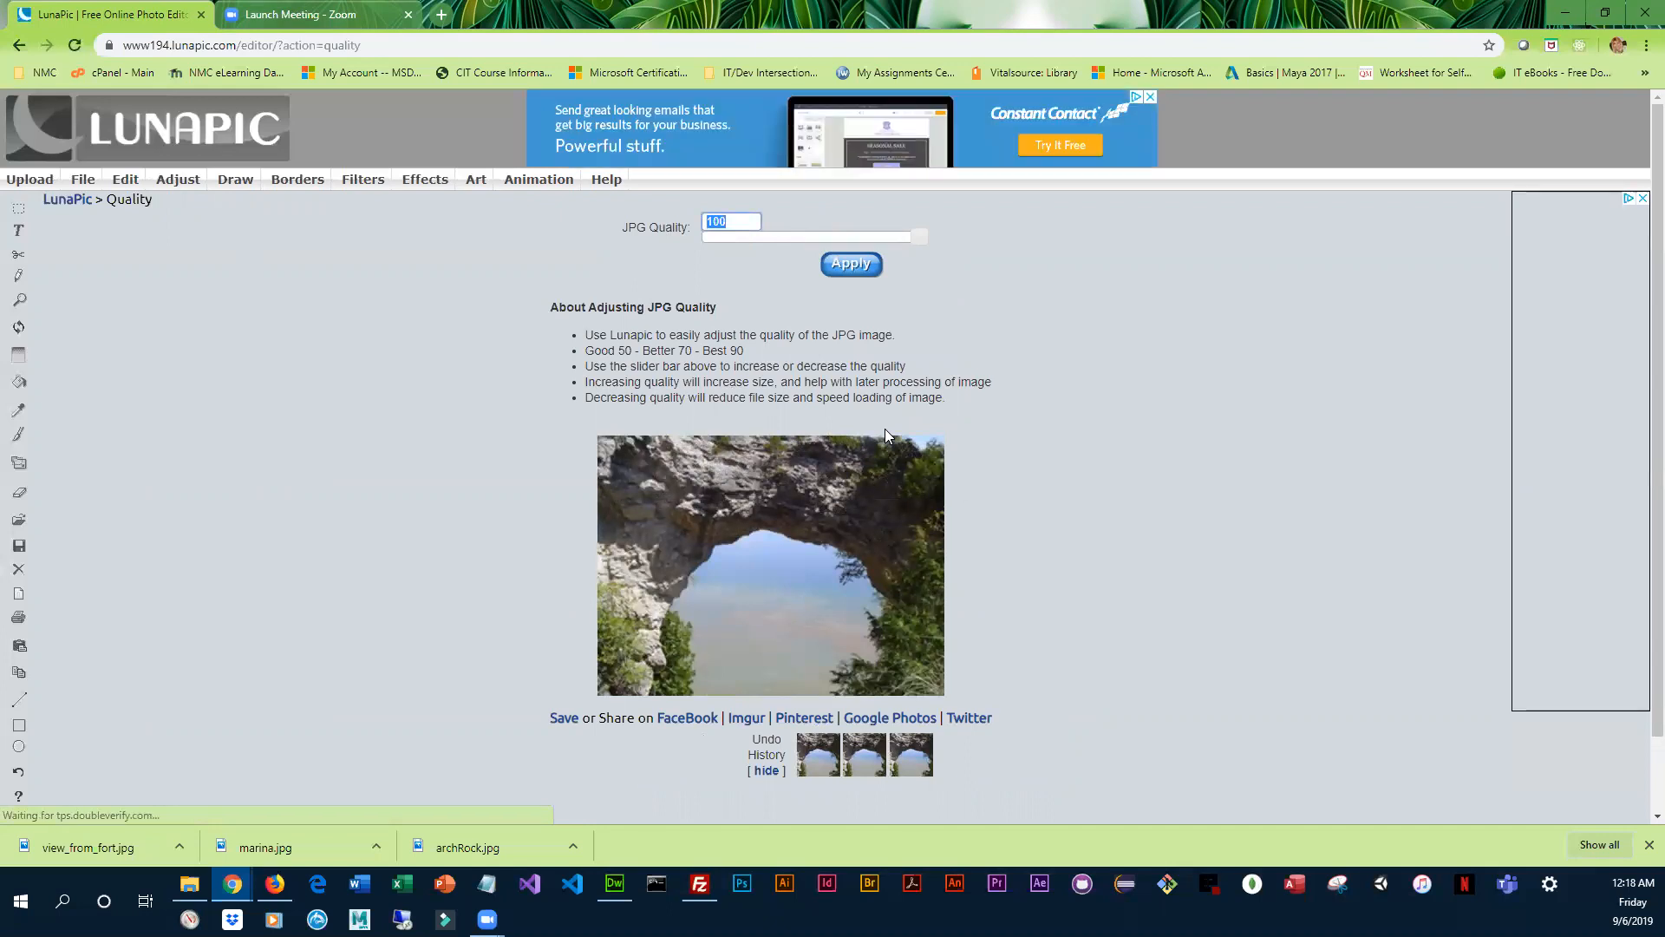
pyautogui.write('94')
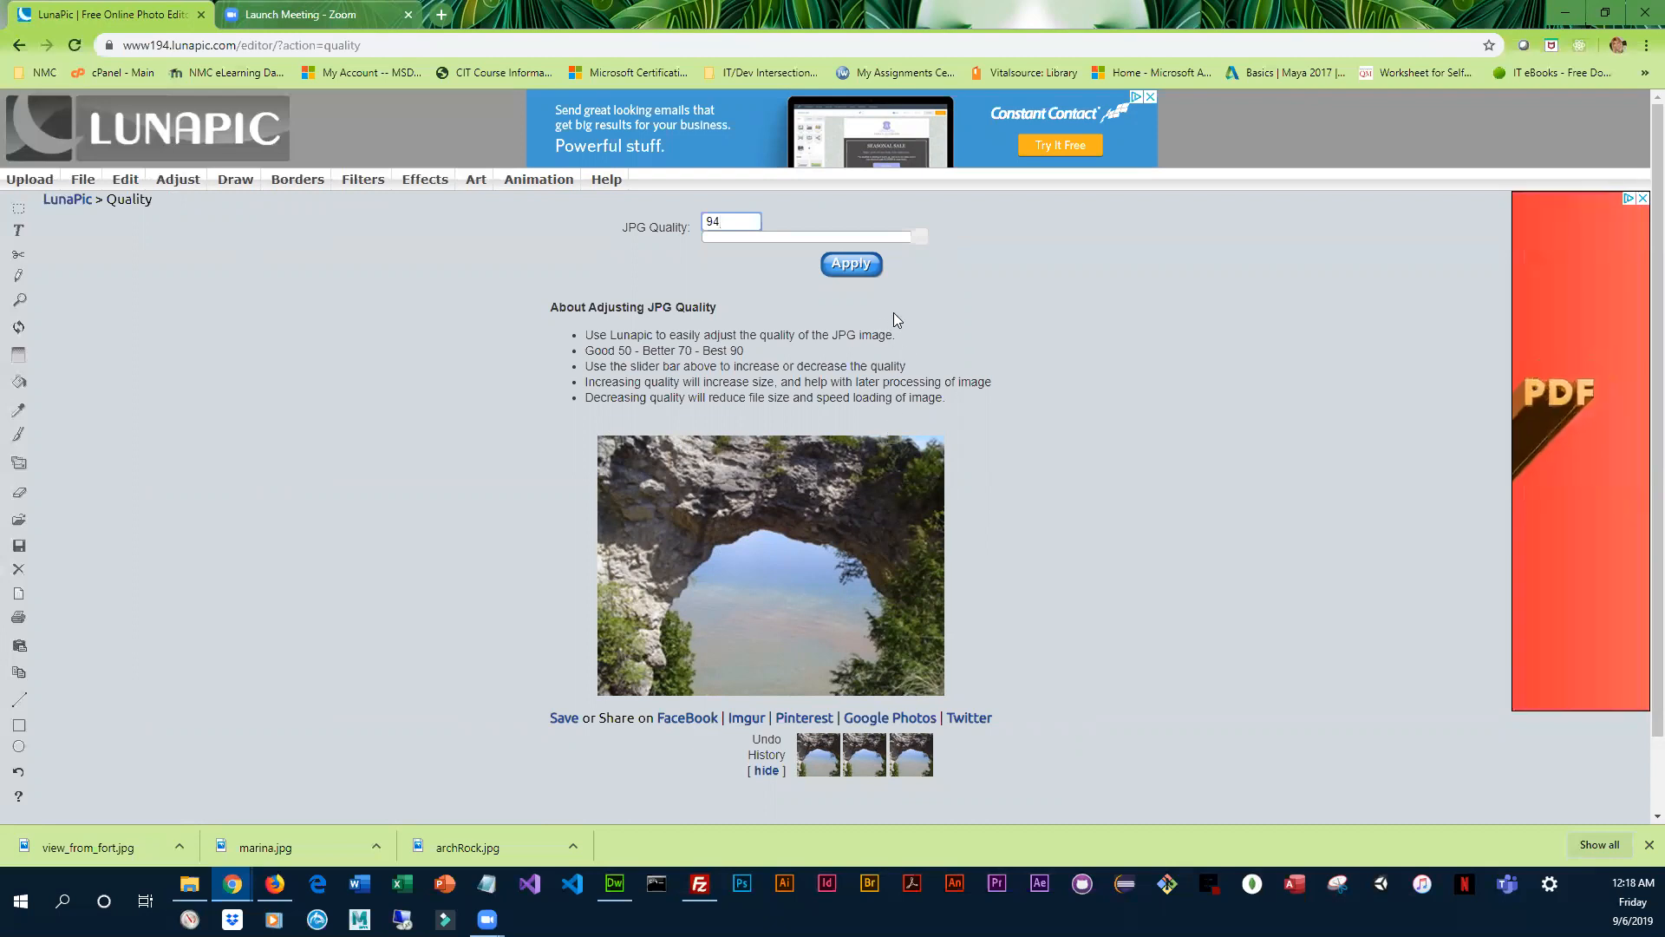
pyautogui.click(863, 271)
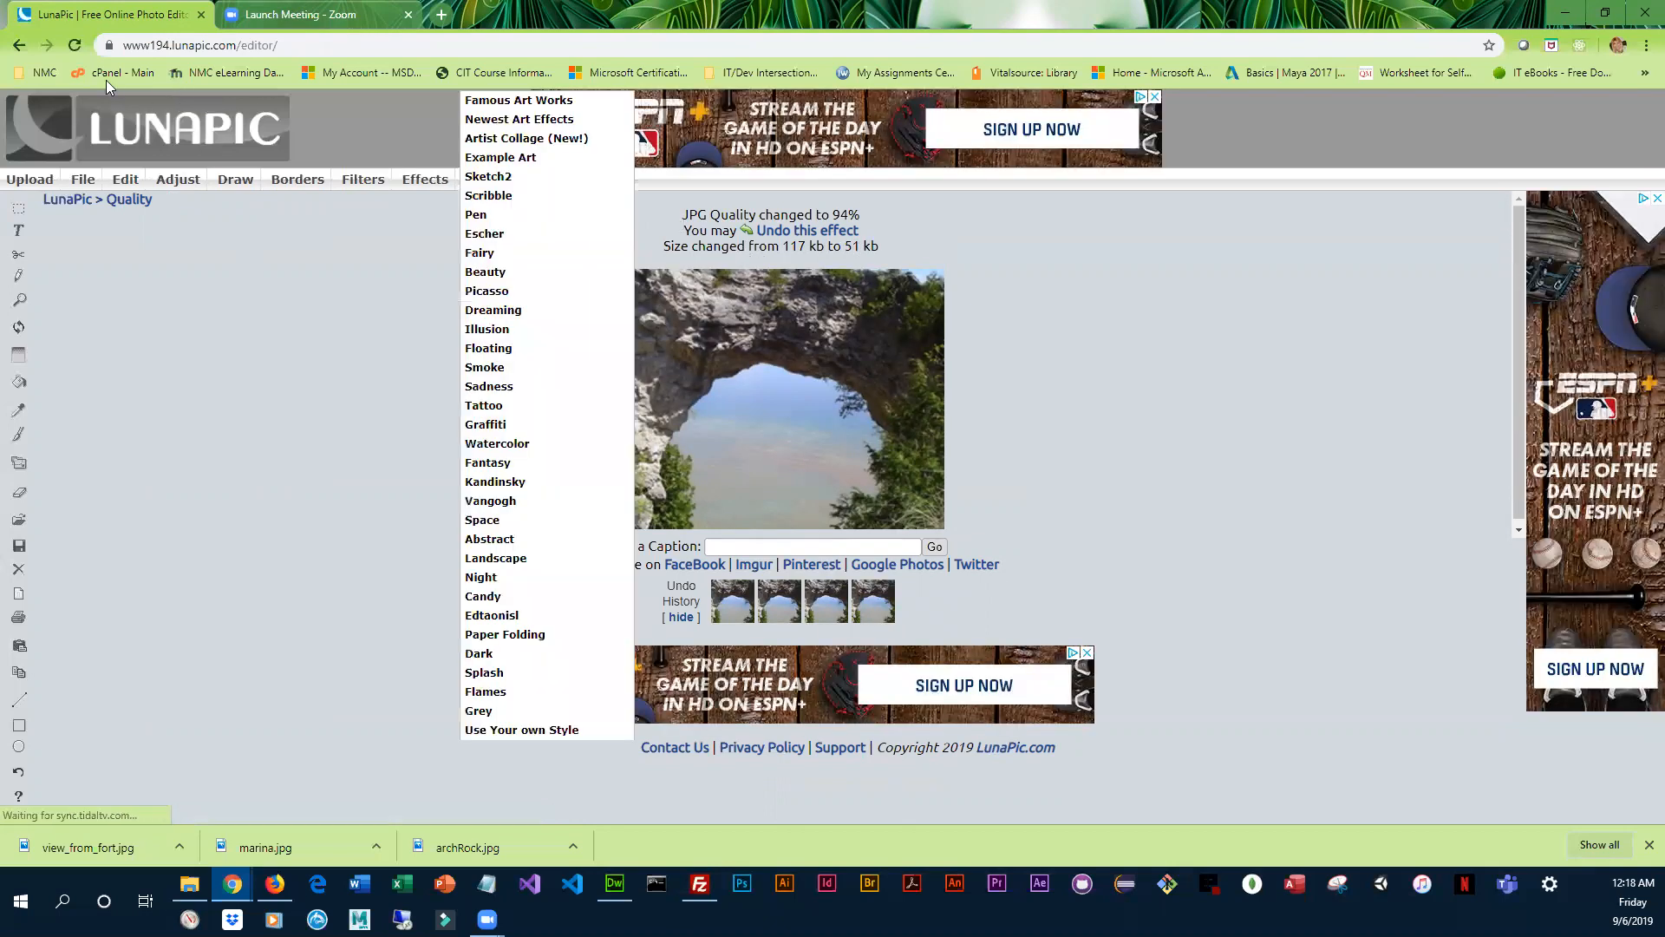
# - Return to the JPG quality setting and apply a quality of 95 to the photo
pyautogui.click(19, 49)
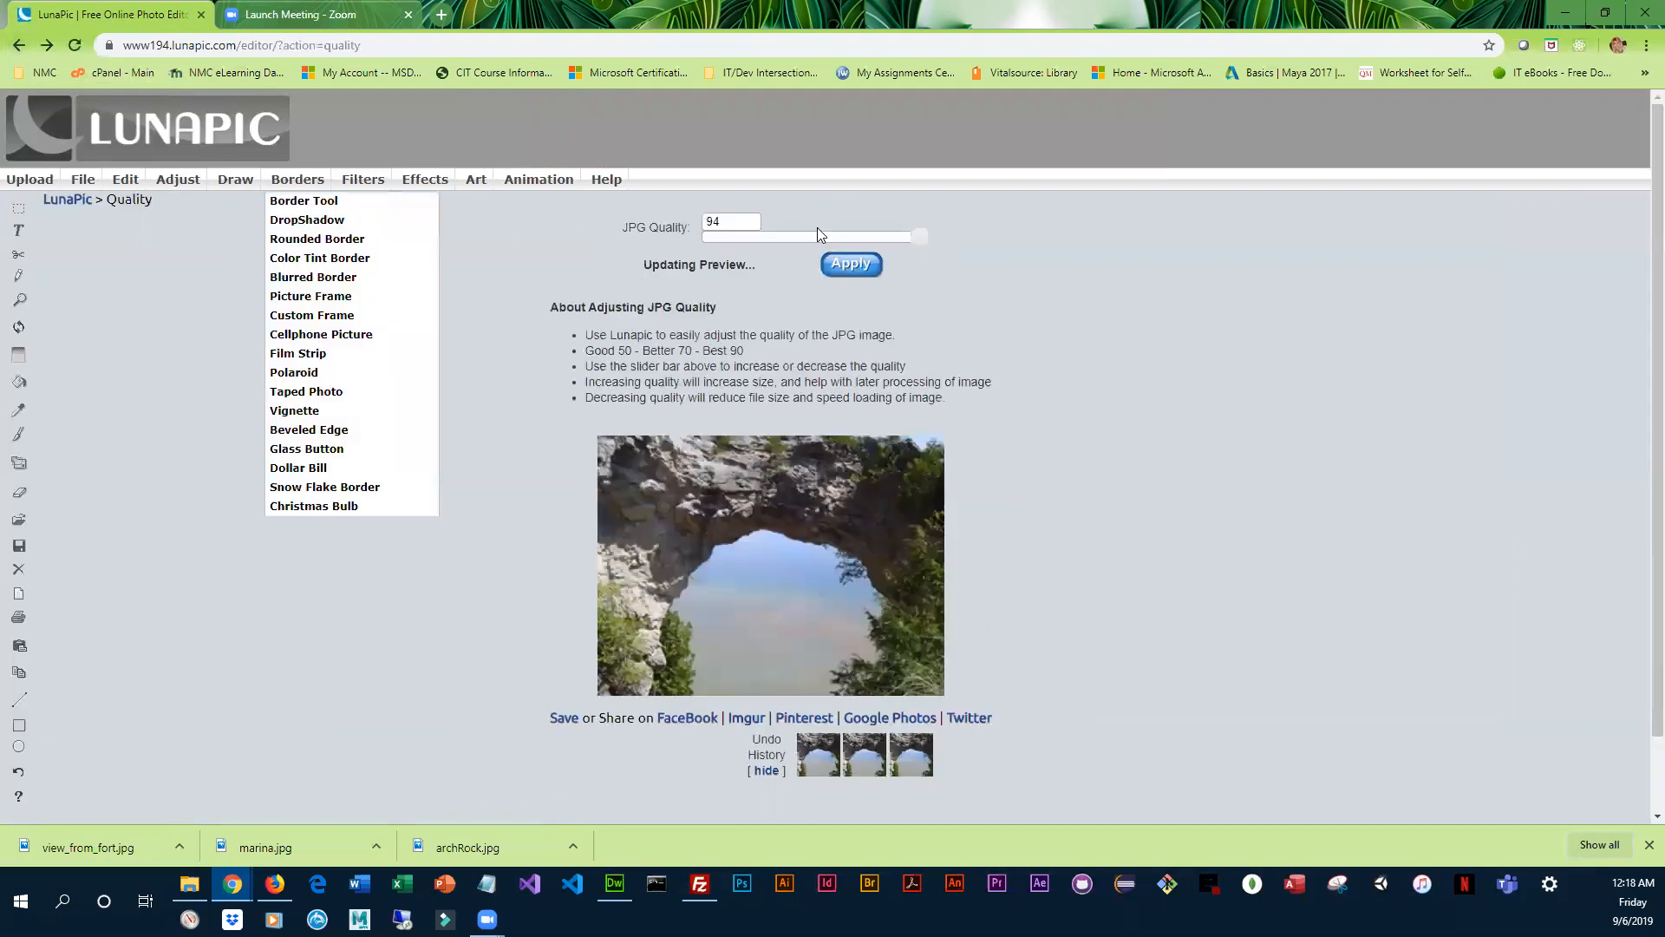
pyautogui.doubleClick(734, 220)
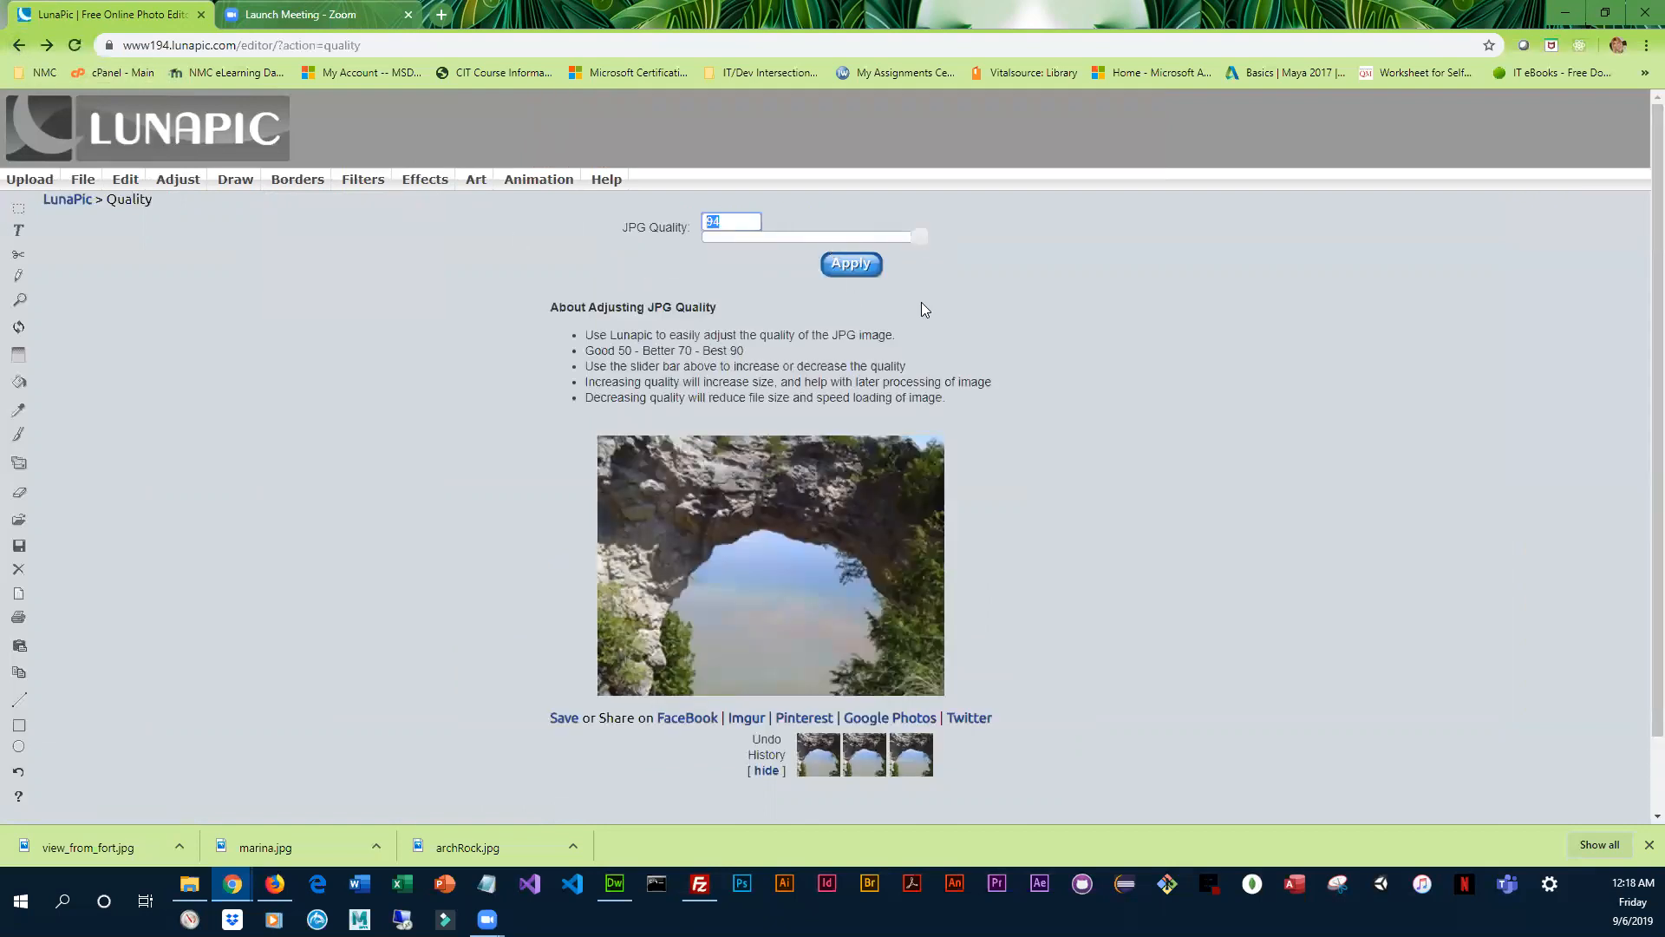
pyautogui.write('95')
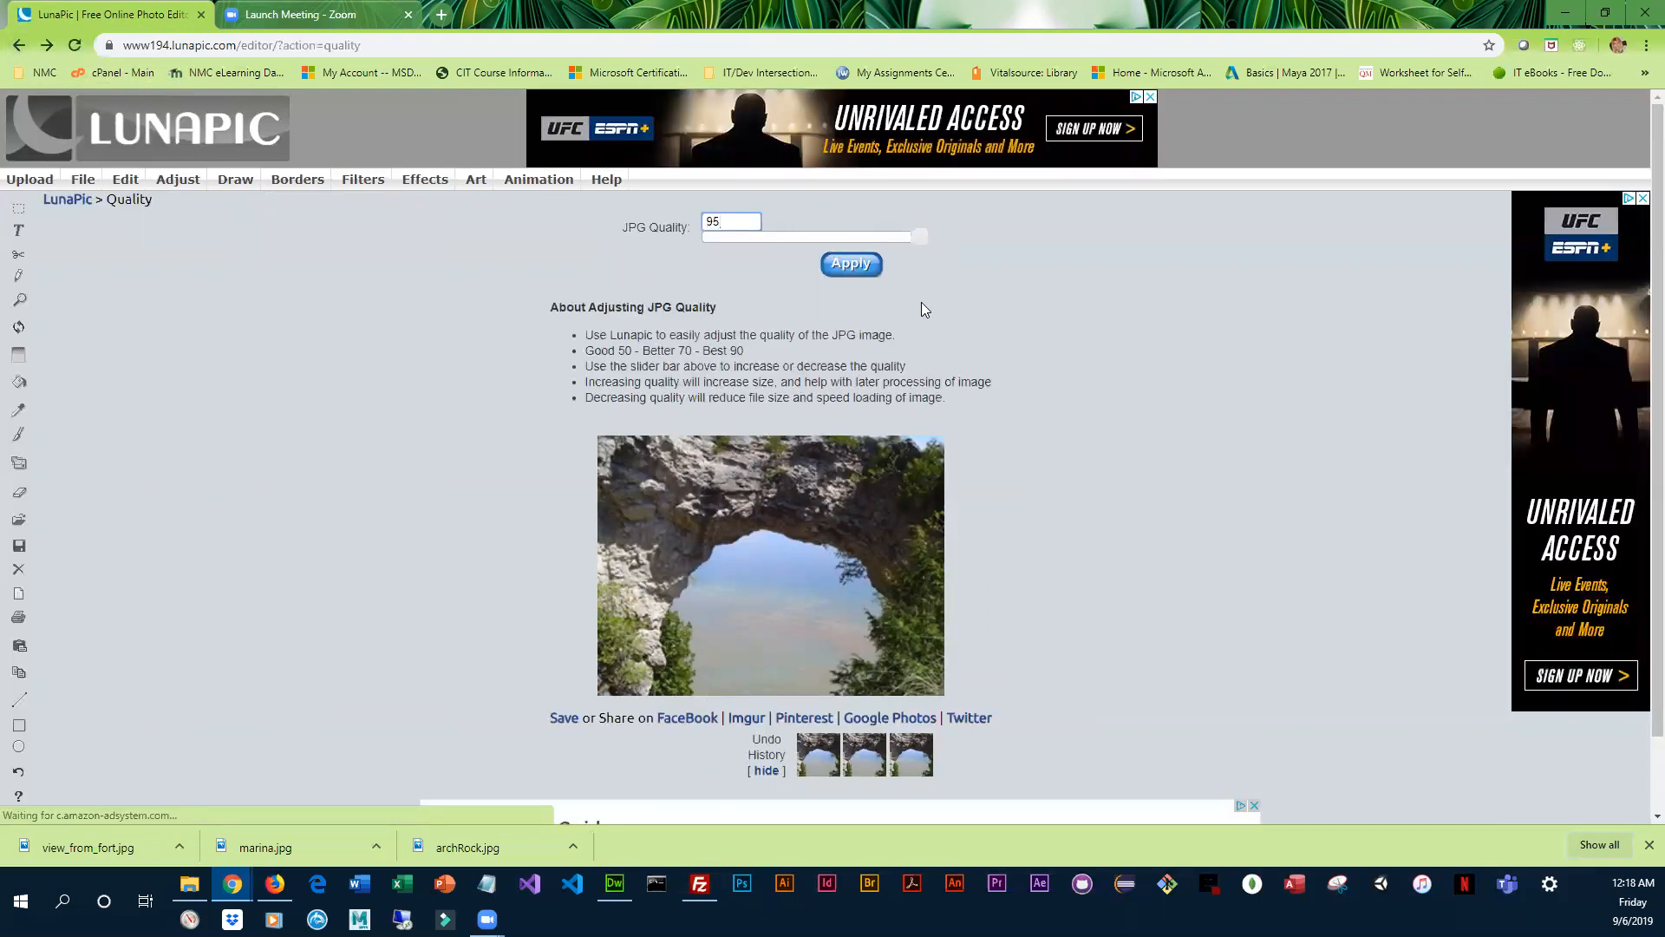
pyautogui.click(850, 265)
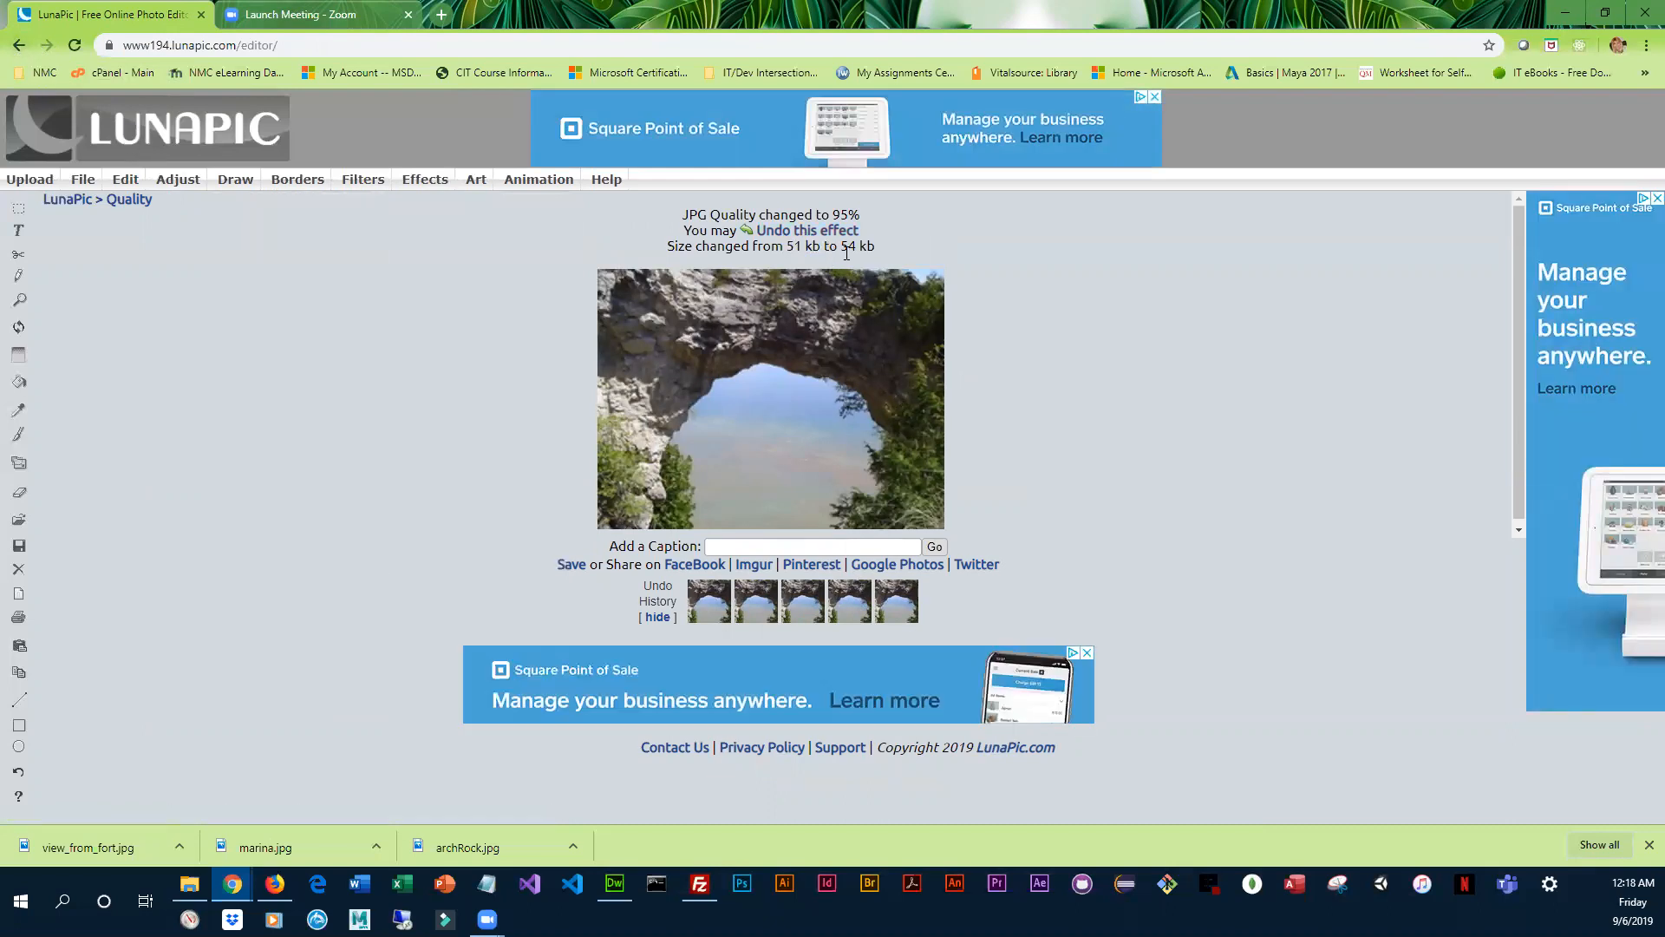
# - Go back to the quality setting and reapply a JPG quality of 94 in place of 95
pyautogui.click(19, 45)
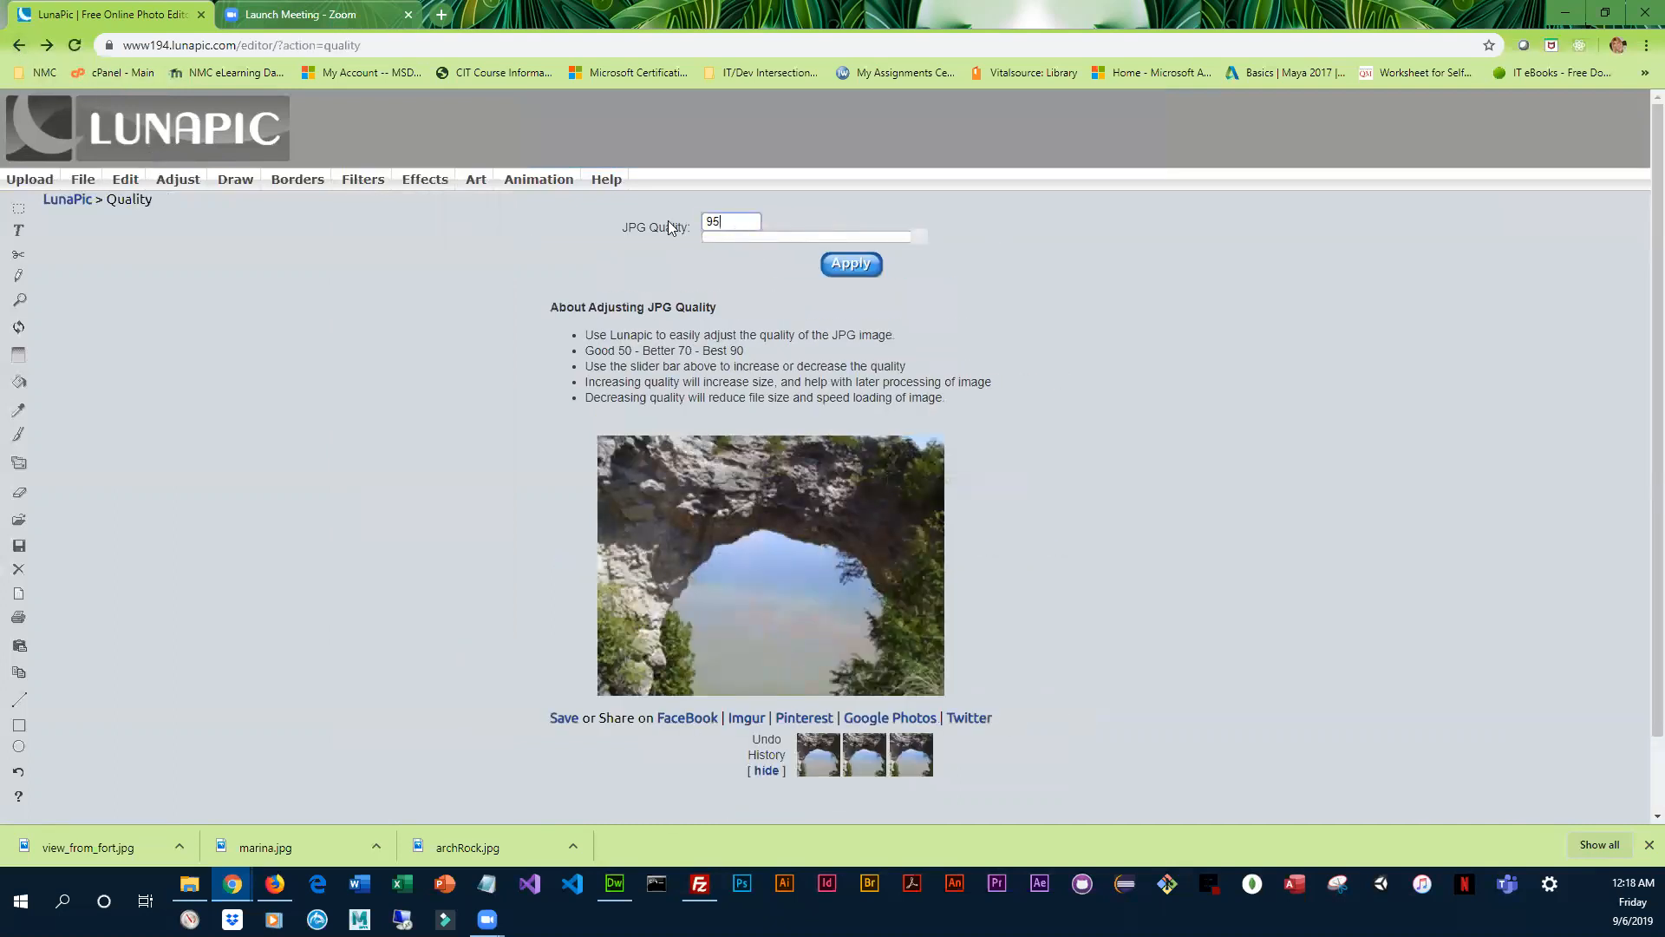
pyautogui.press('BackSpace')
pyautogui.write('8')
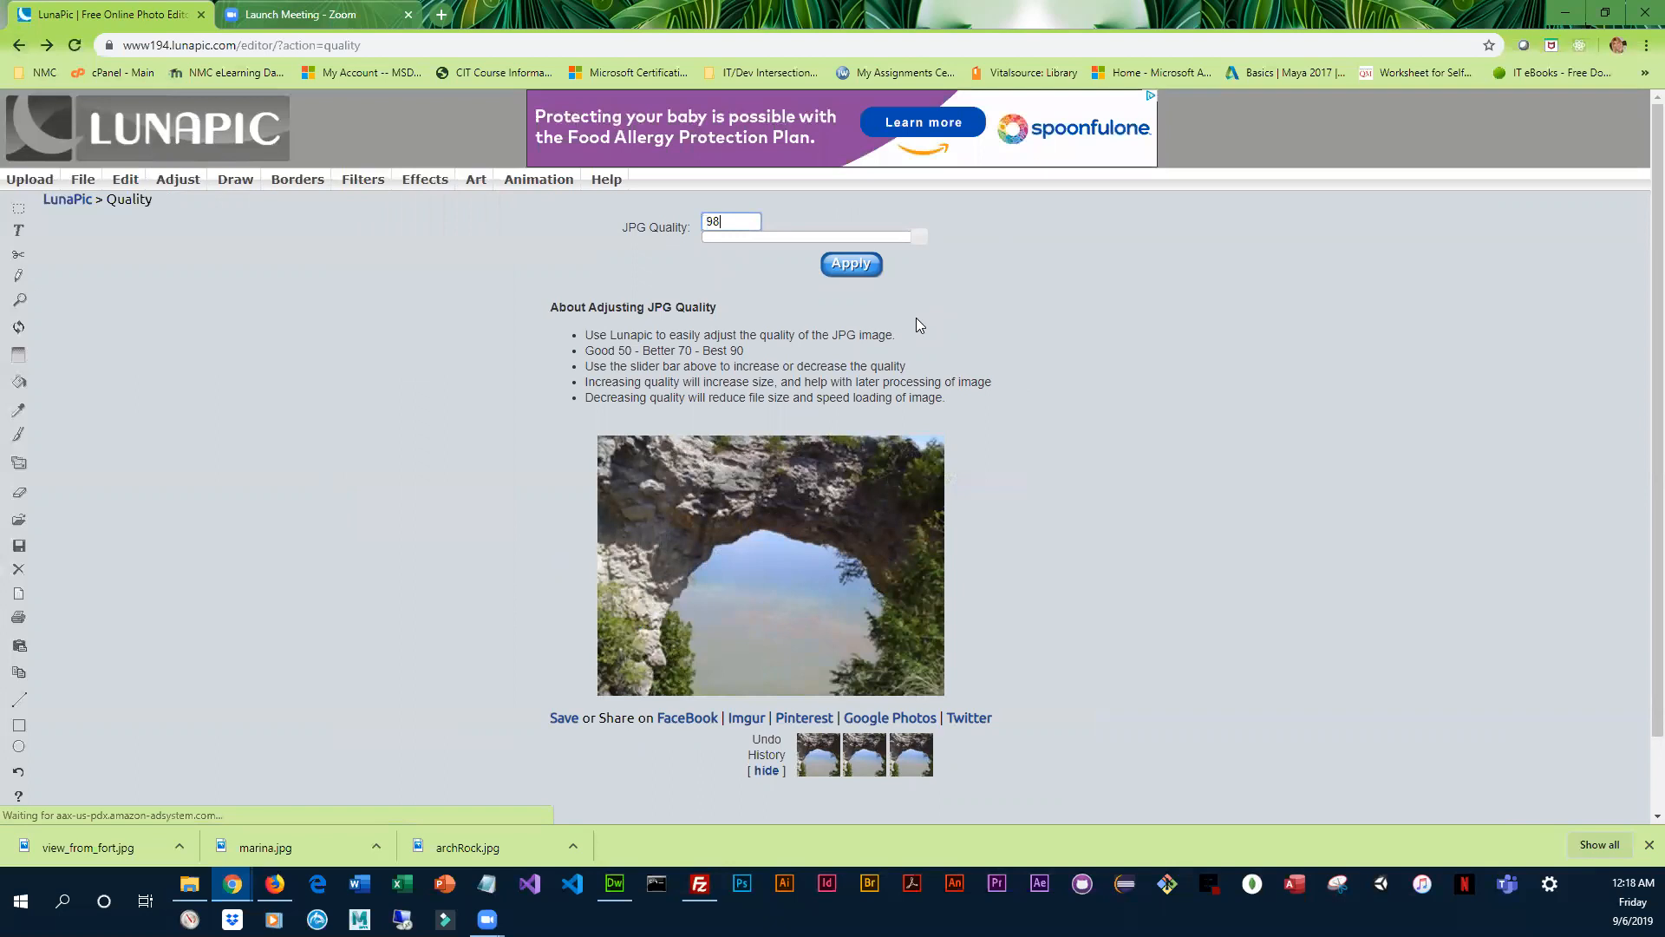
pyautogui.press('BackSpace')
pyautogui.write('4')
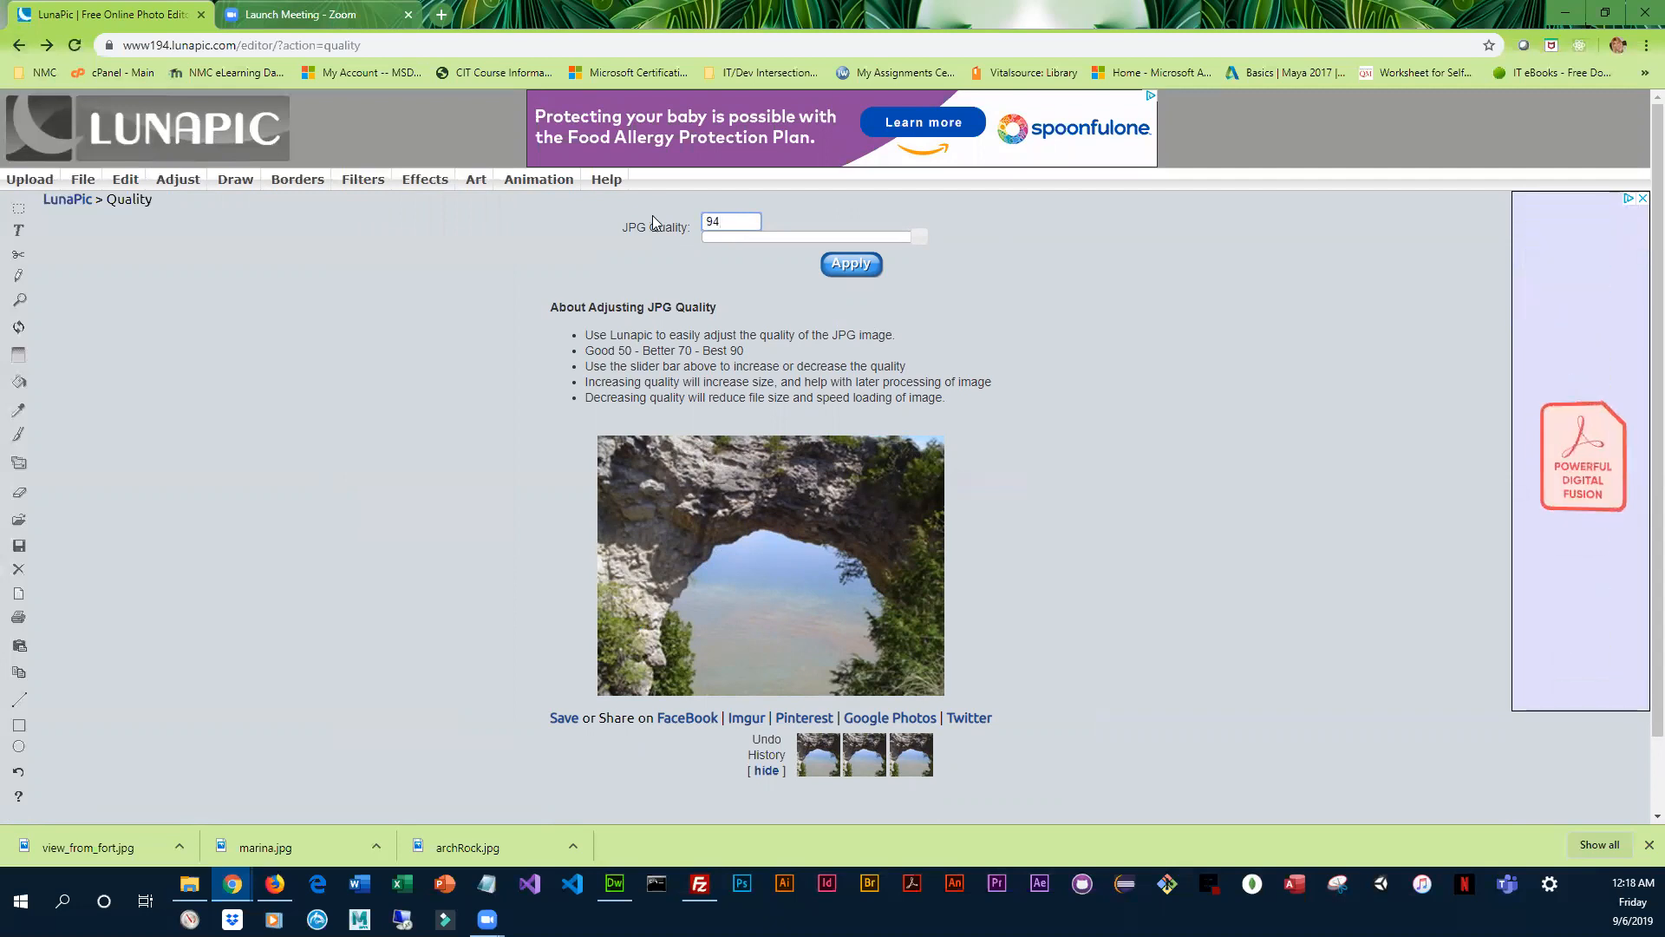
pyautogui.click(871, 266)
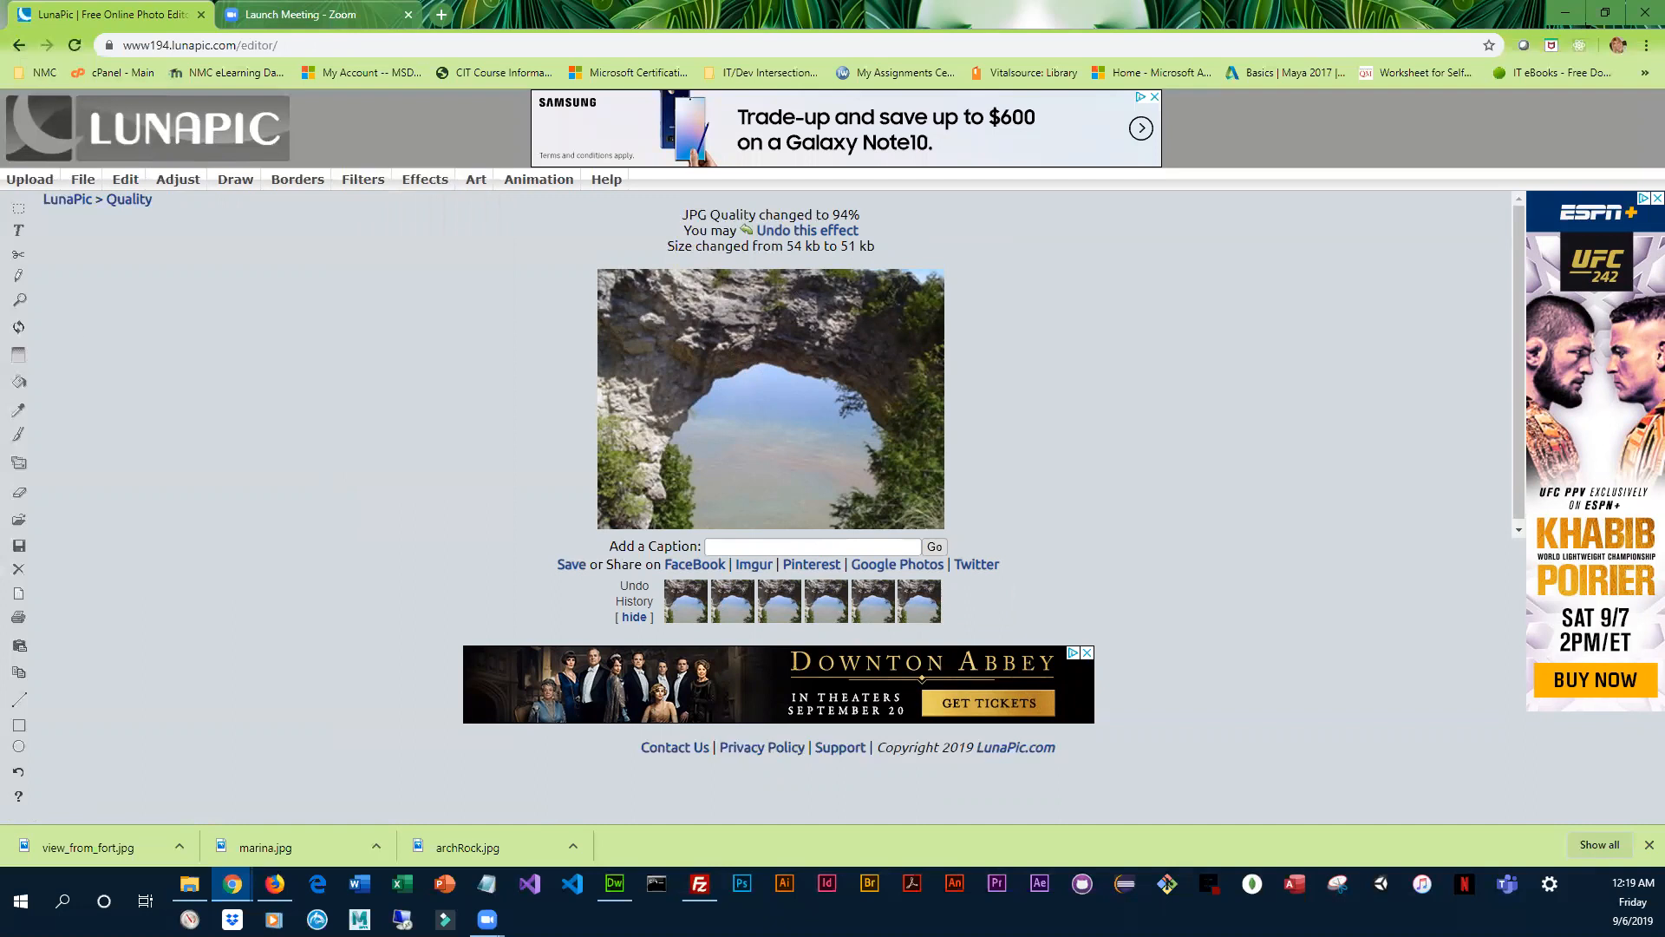
# - Save the photo as a JPEG named archRockOptimized in the CIT180/Lesson3/media folder
pyautogui.moveTo(85, 185)
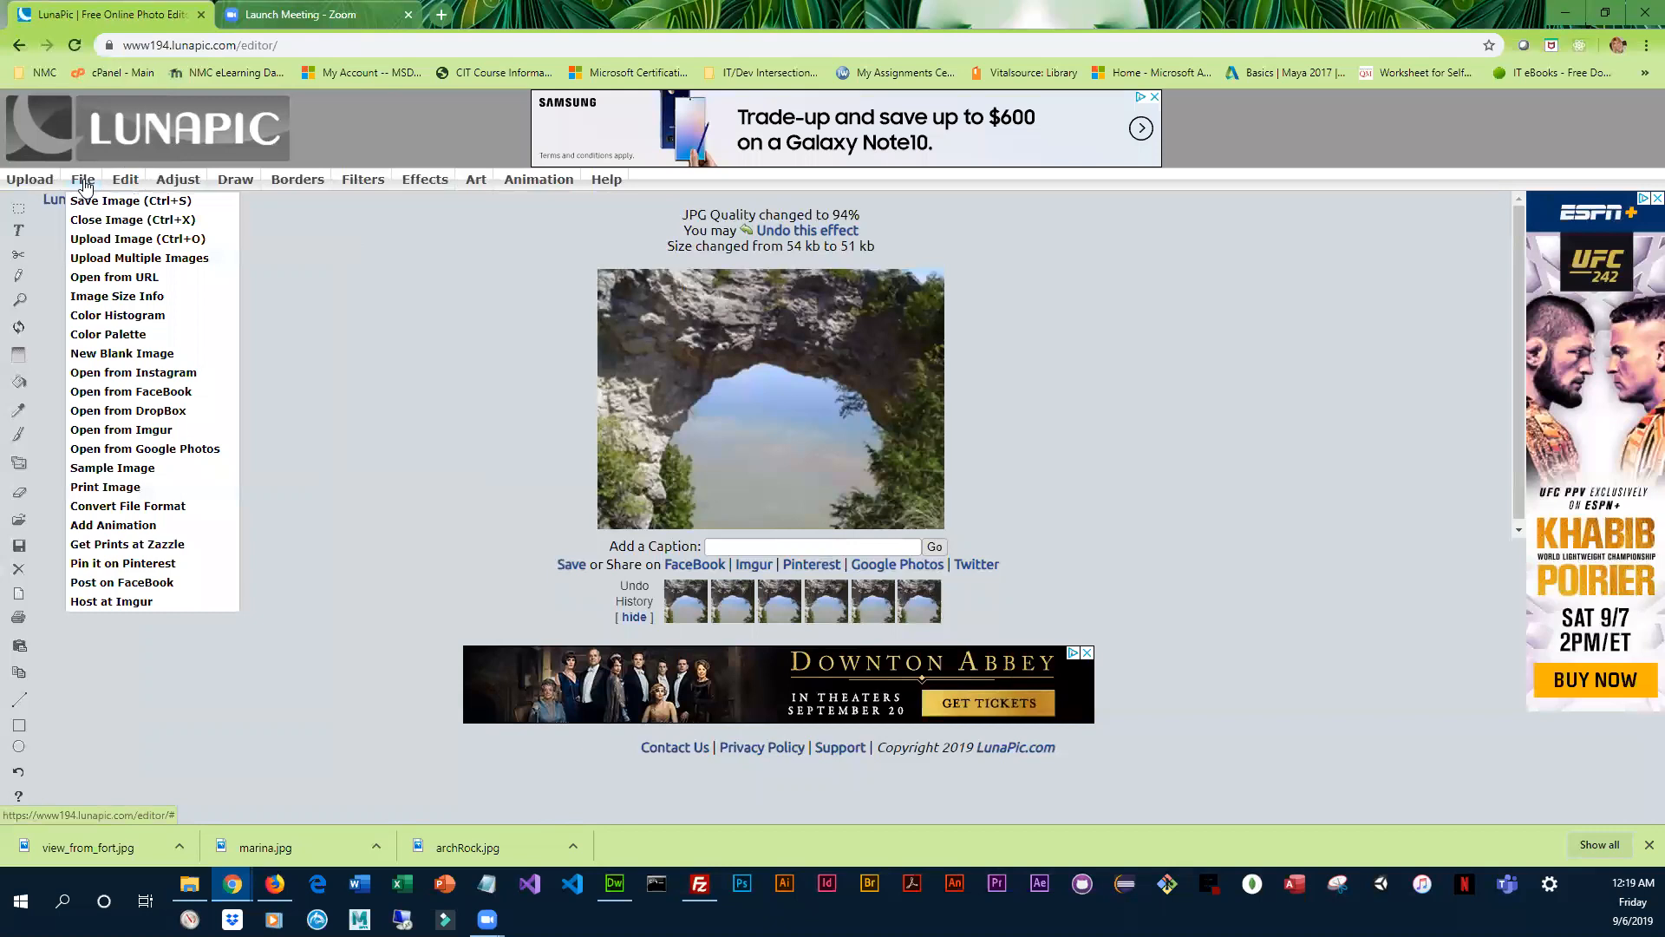
pyautogui.click(143, 200)
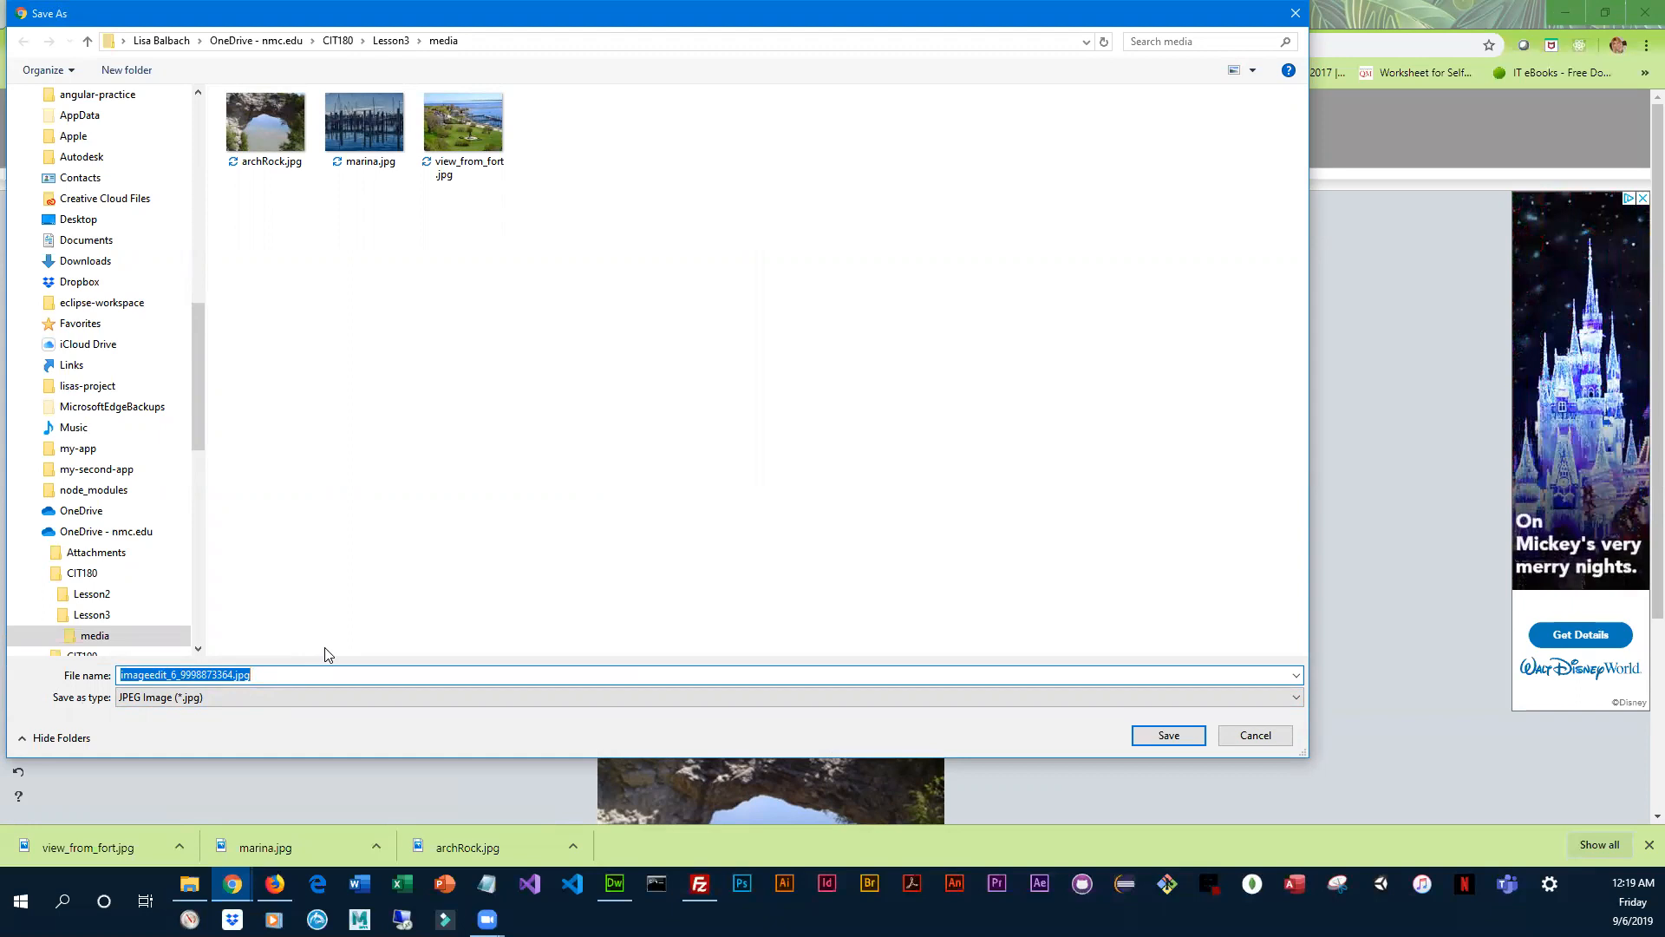
pyautogui.write('archR')
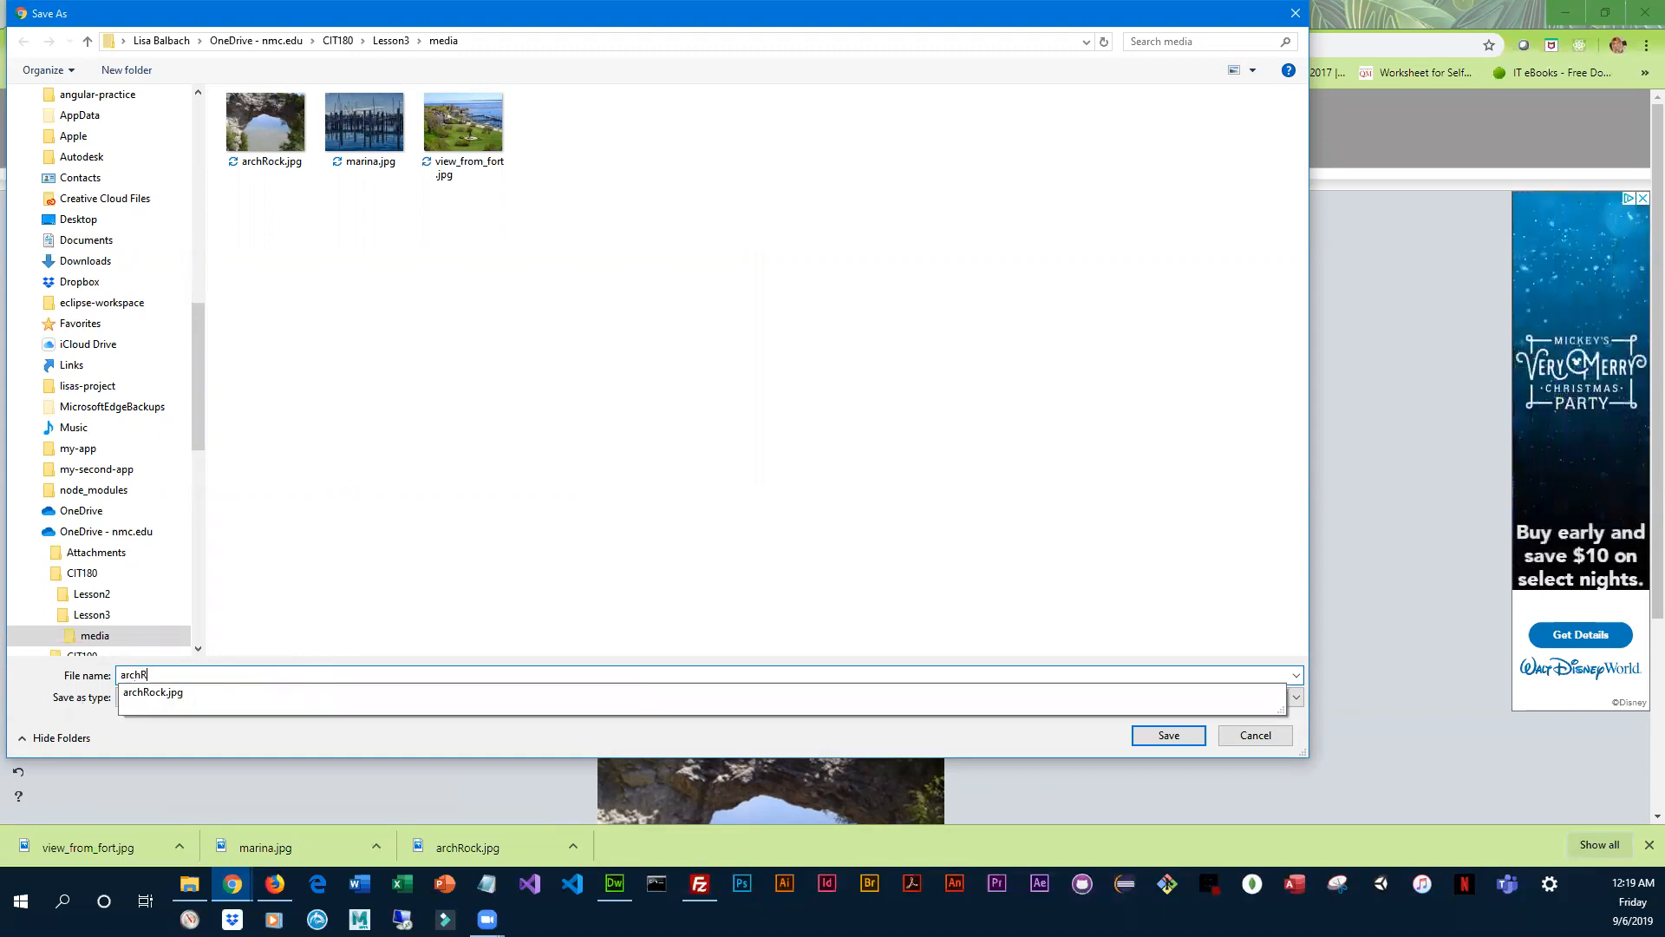
pyautogui.write('ockOptimized')
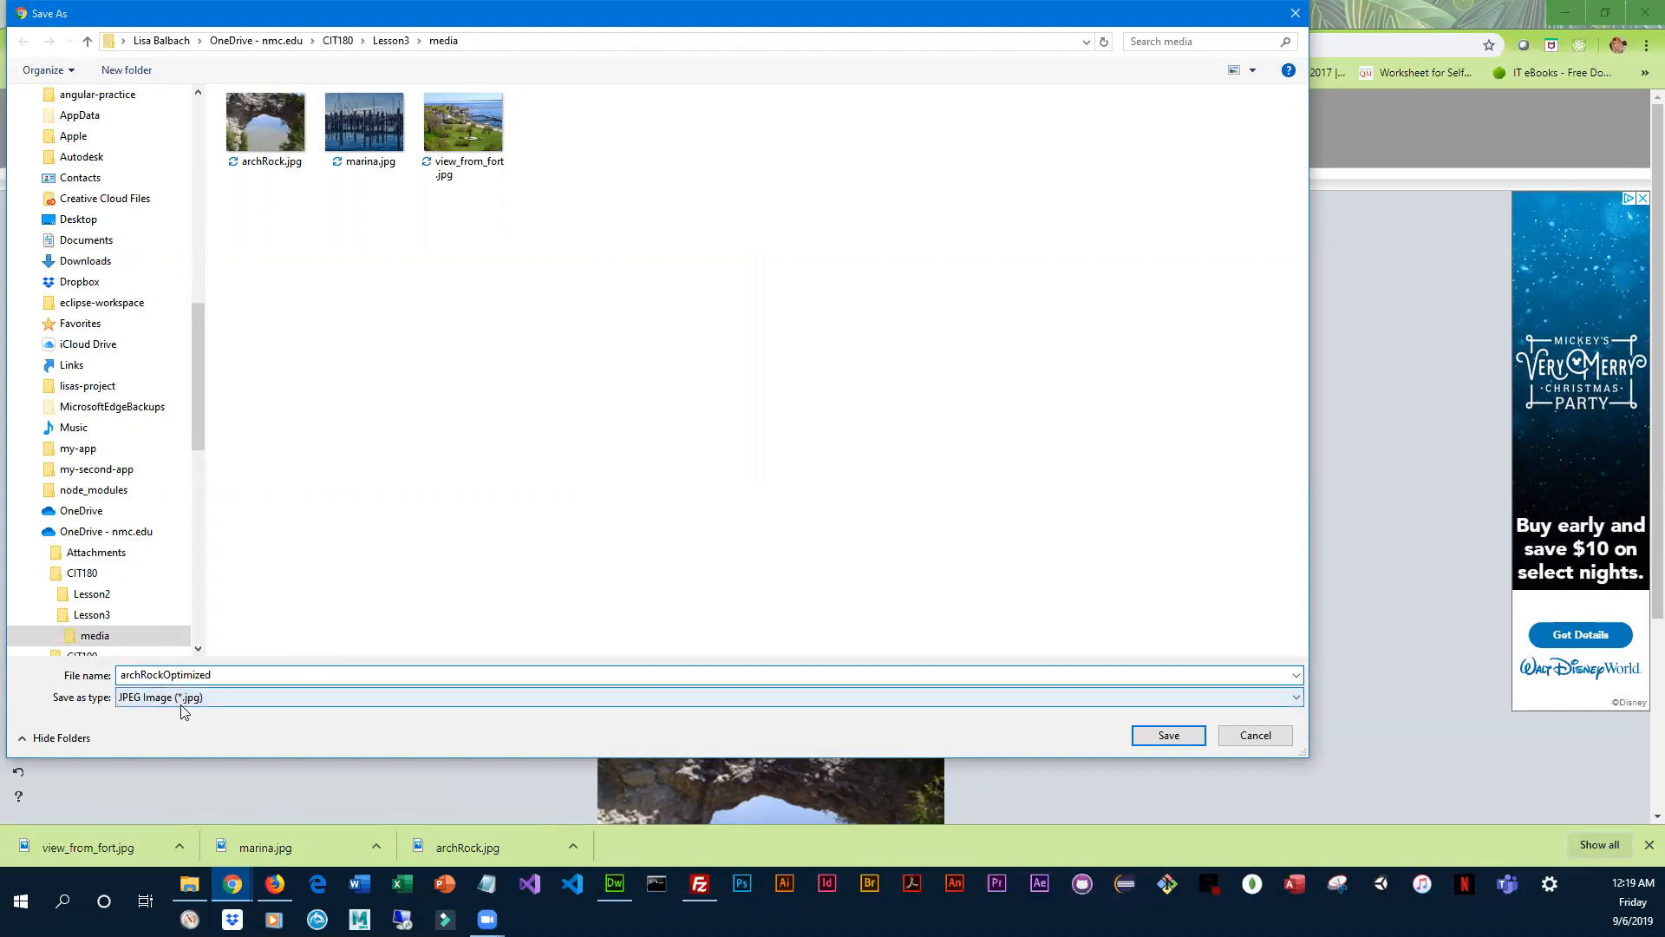
pyautogui.click(1183, 739)
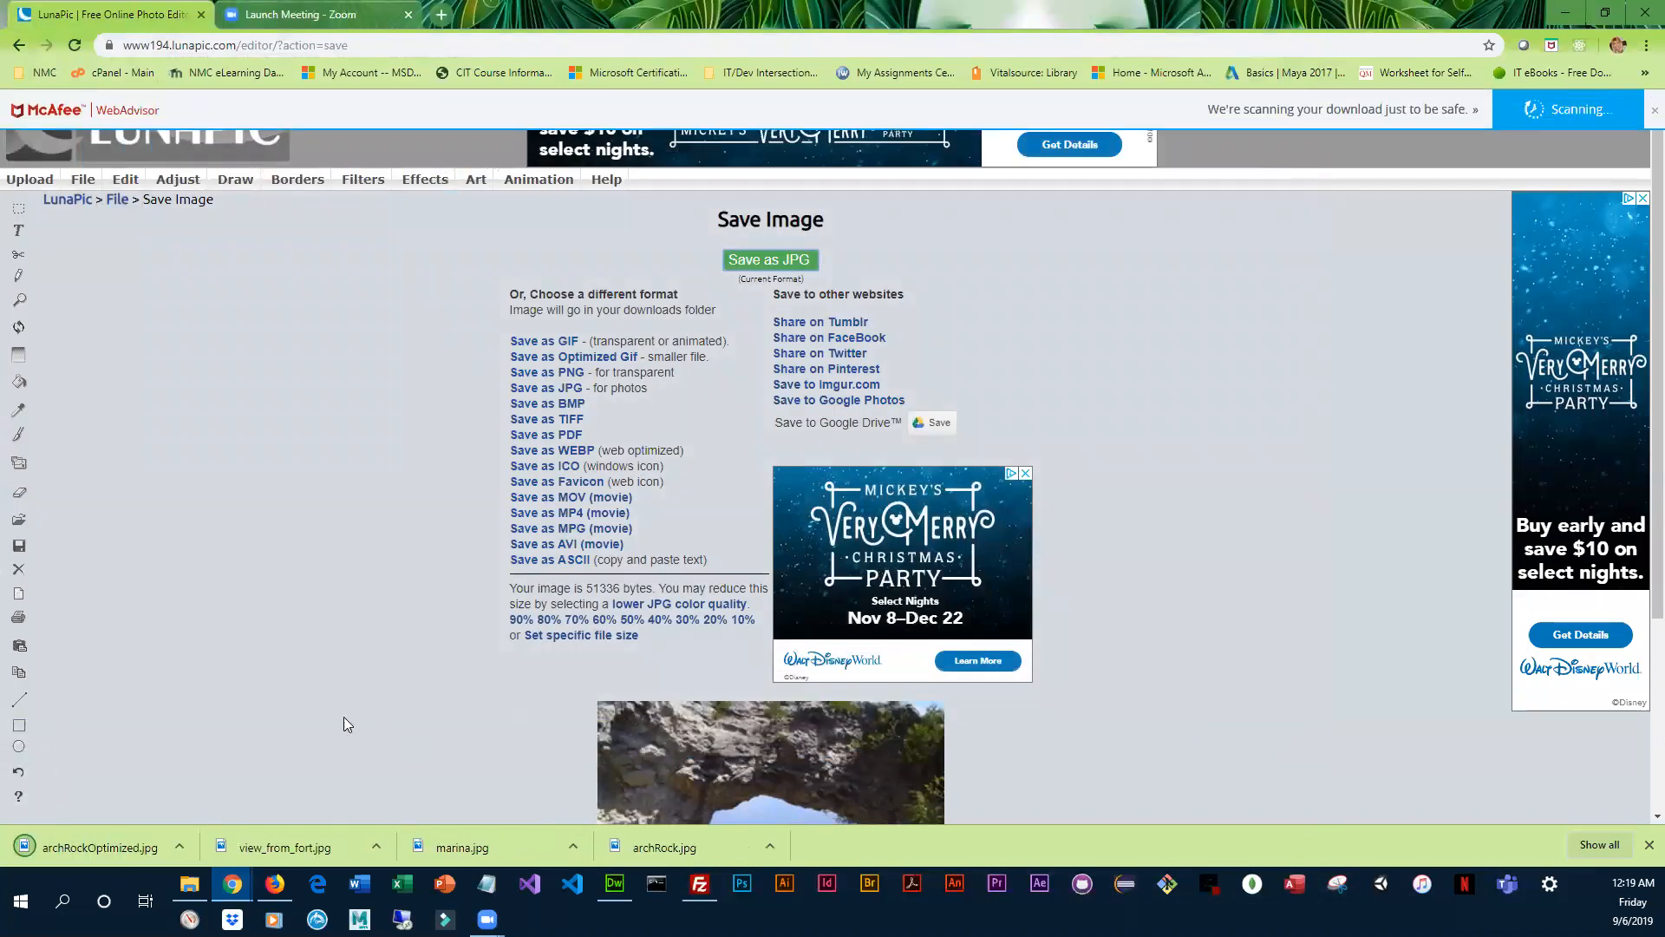